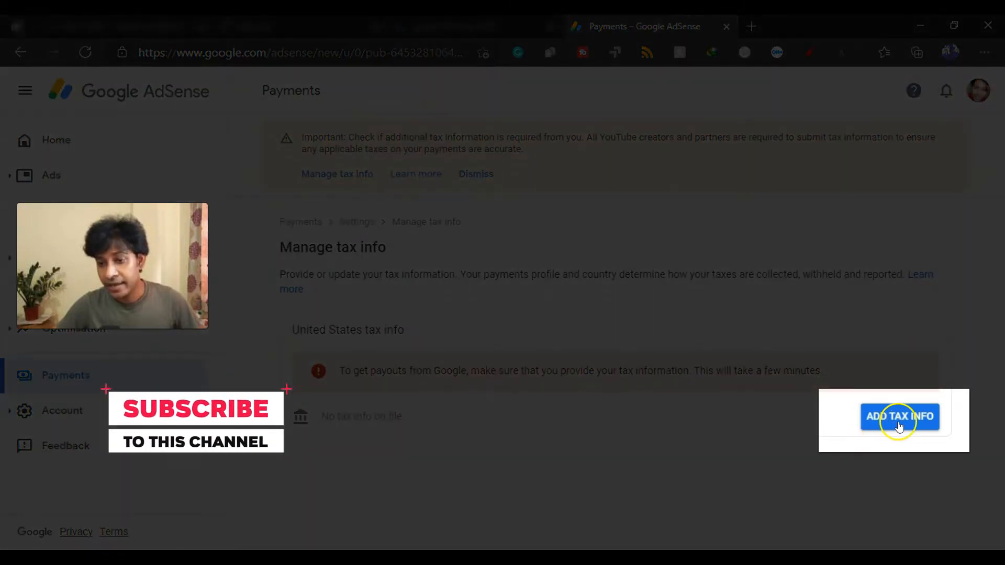
Start adding United States tax info and verify identity by entering the Google account password
left_click(904, 425)
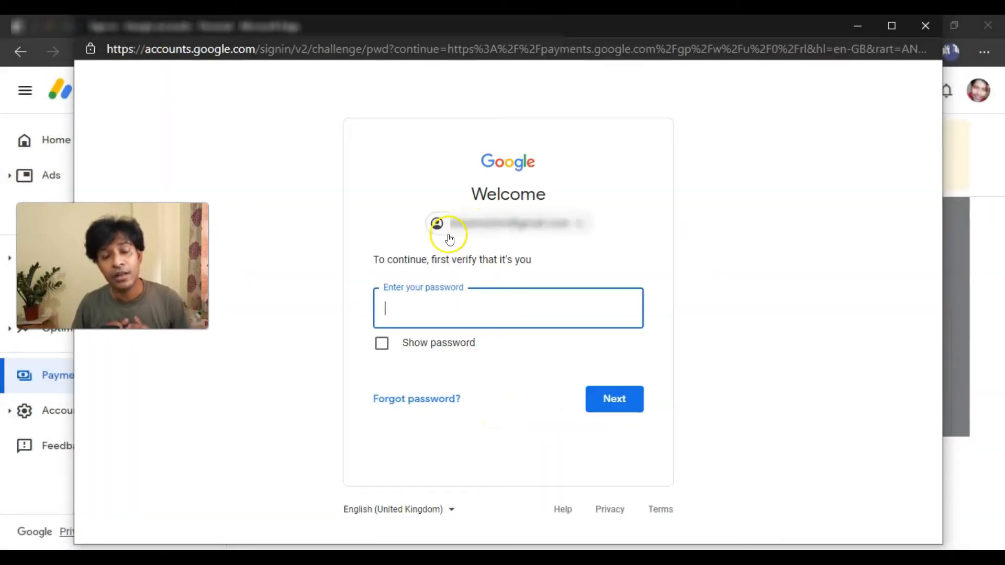
left_click(412, 315)
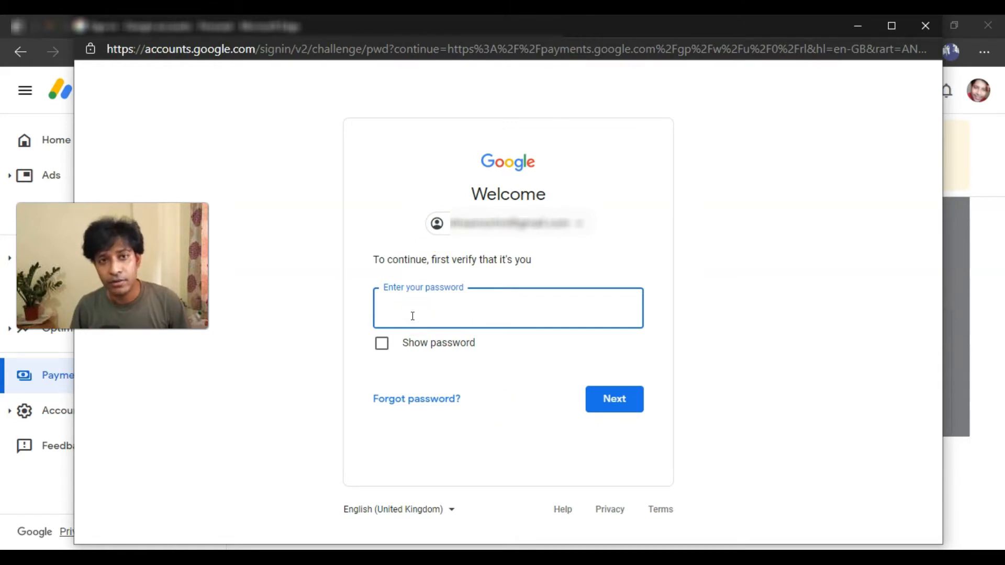
type("••••••••")
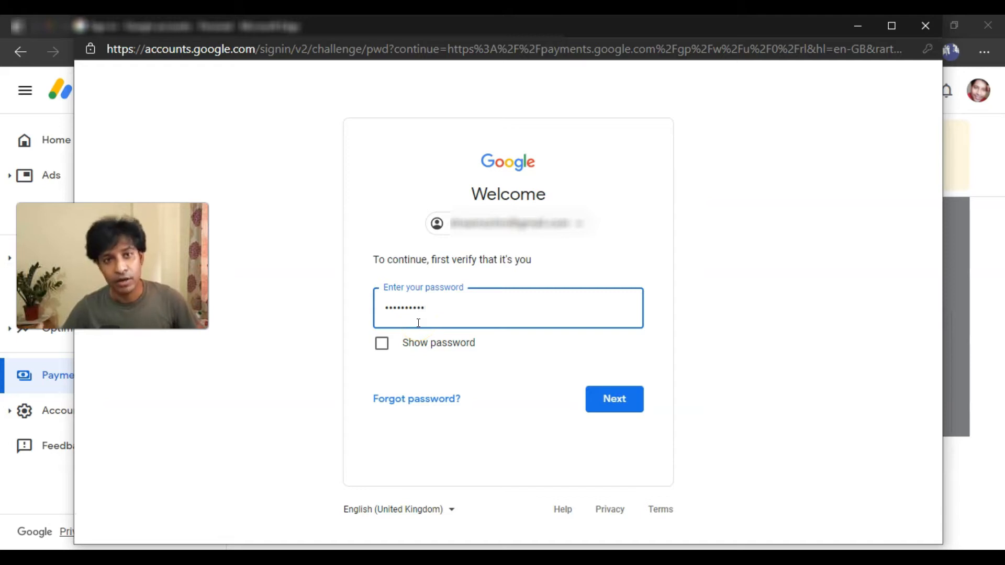
type("••")
left_click(601, 396)
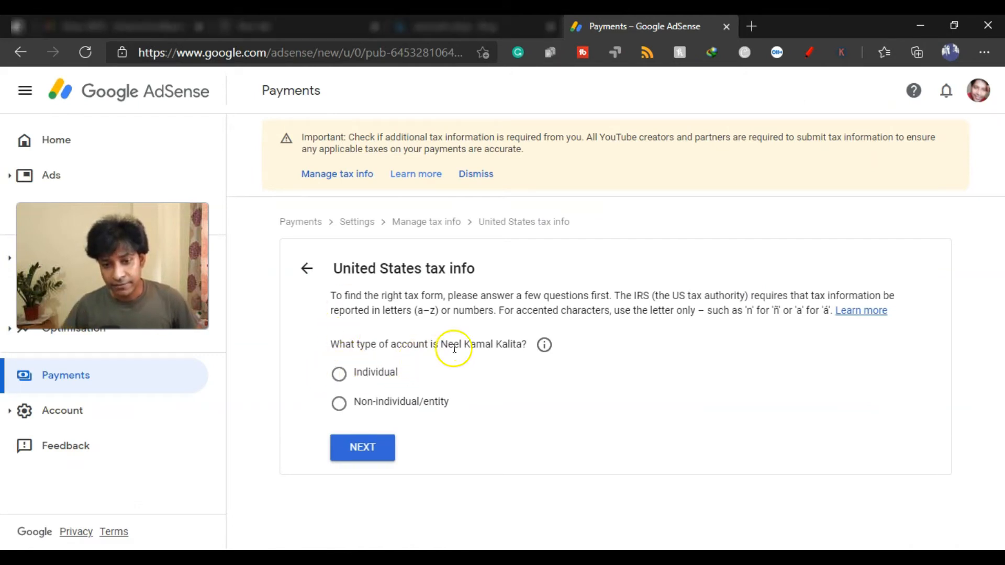
Declare the account type as Individual and answer No to being a citizen or resident of the United States
left_click(339, 374)
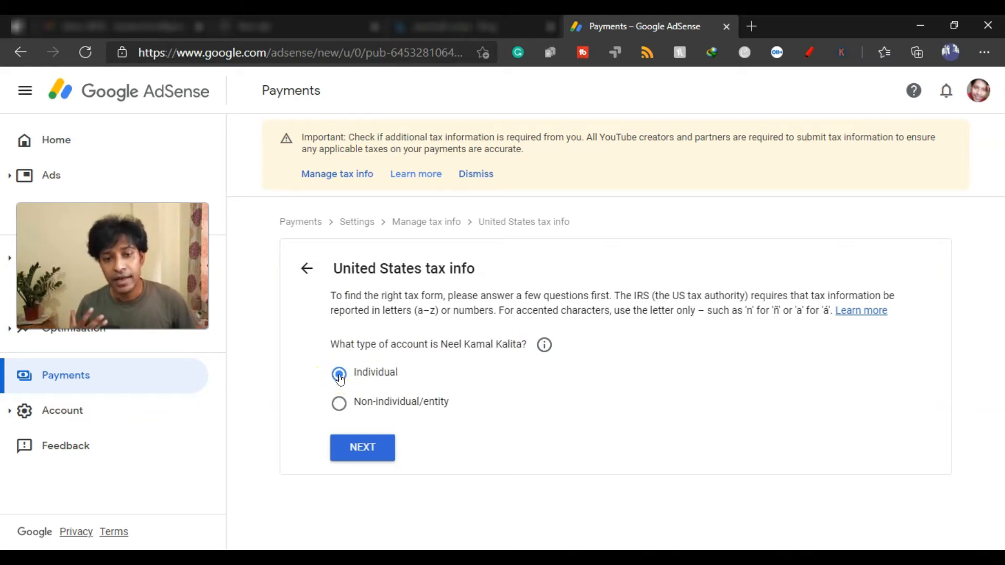
left_click(360, 449)
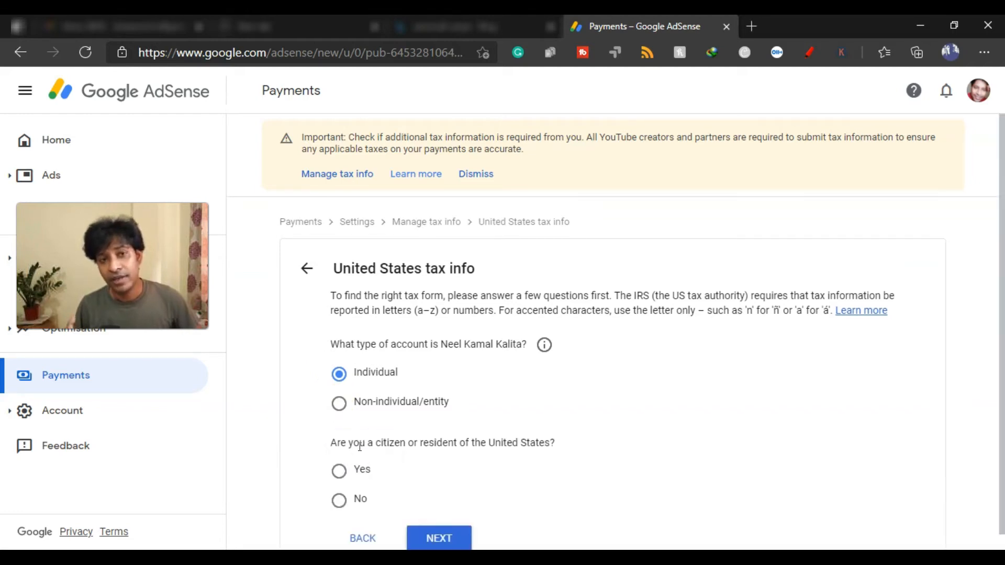
scroll(491, 411, "down", 1)
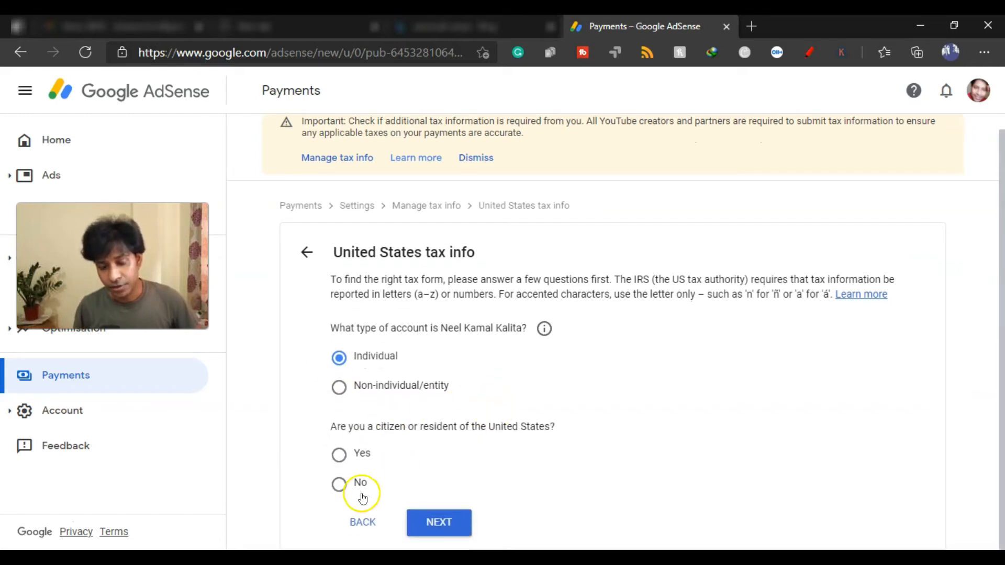
left_click(339, 485)
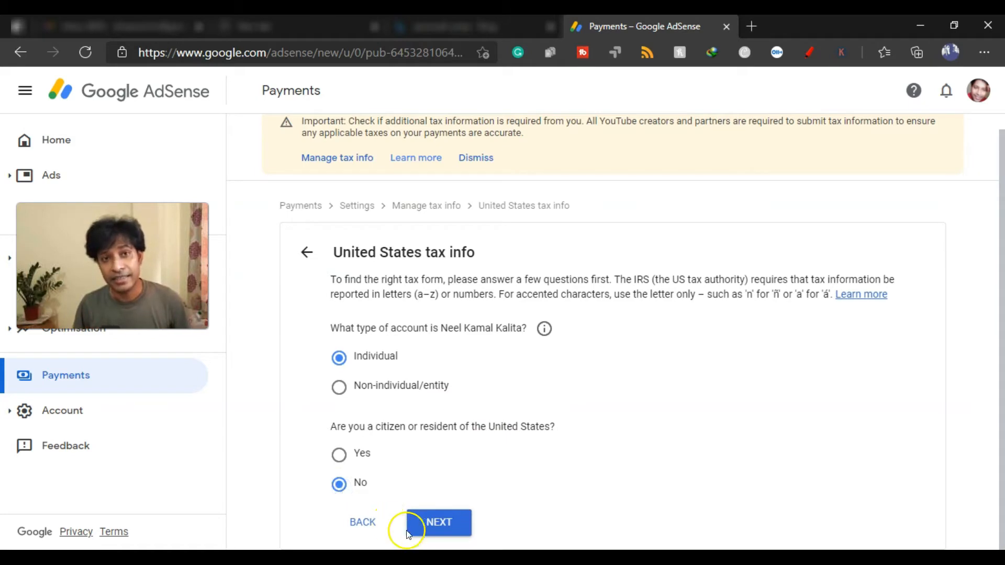
left_click(437, 530)
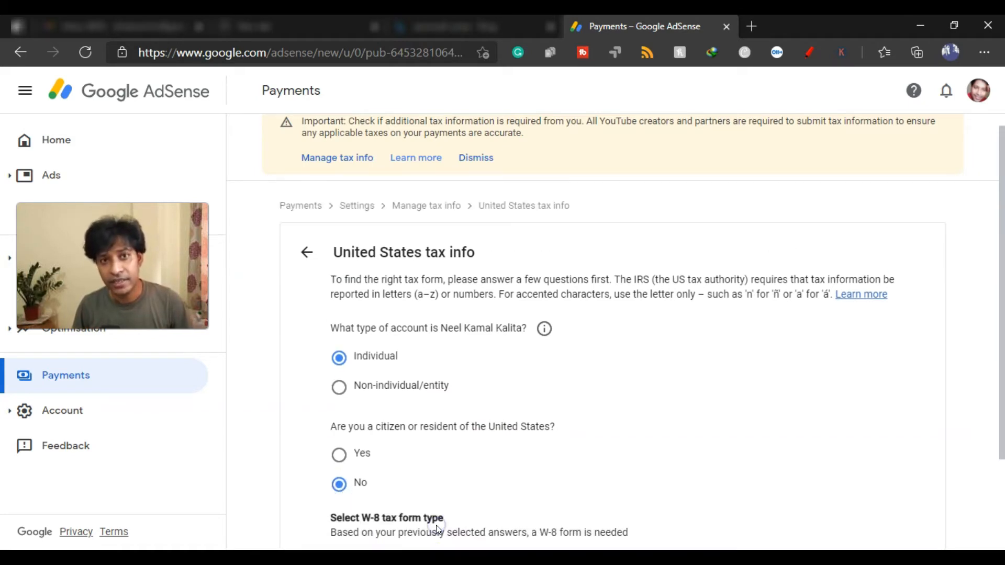
Choose W-8BEN as the W-8 tax form type and start the form
scroll(618, 406, "down", 2)
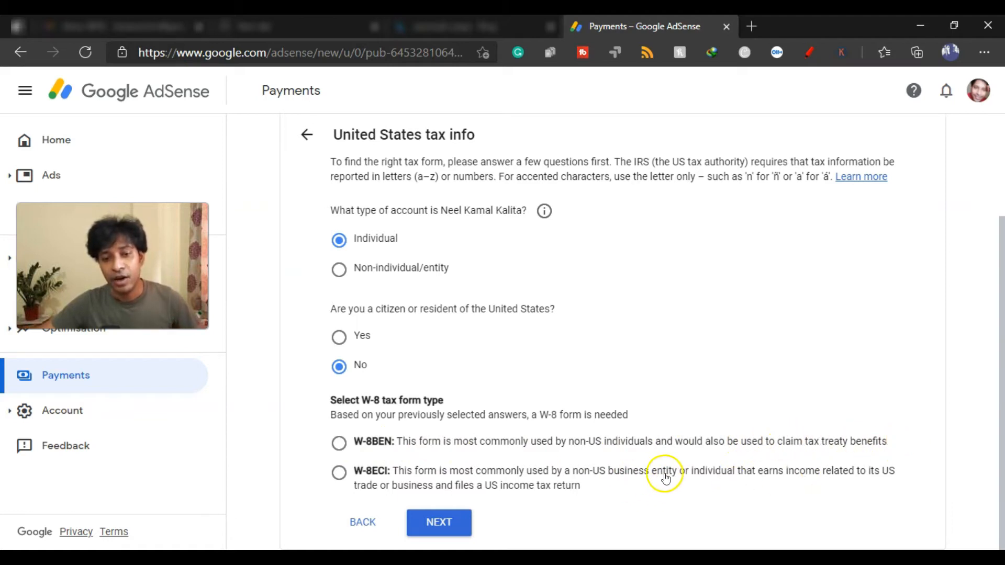
left_click(339, 444)
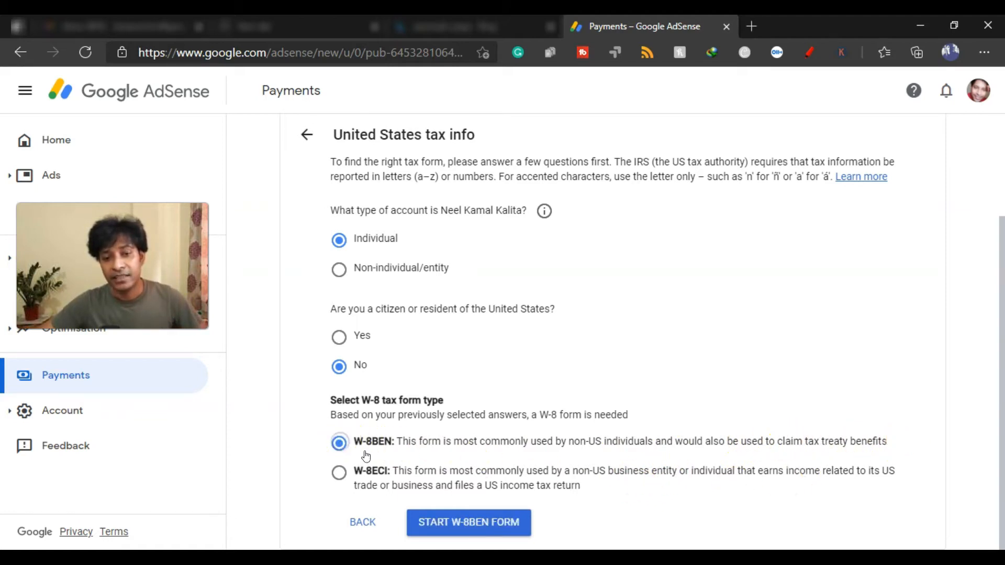
left_click(463, 527)
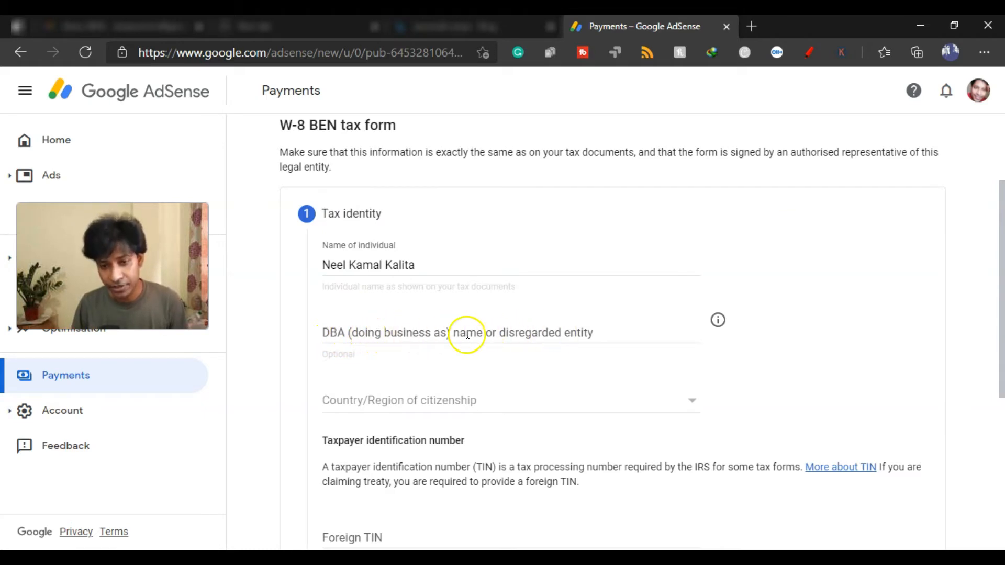
Enter the individual's full name as the DBA name and set the country of citizenship to India
left_click(338, 333)
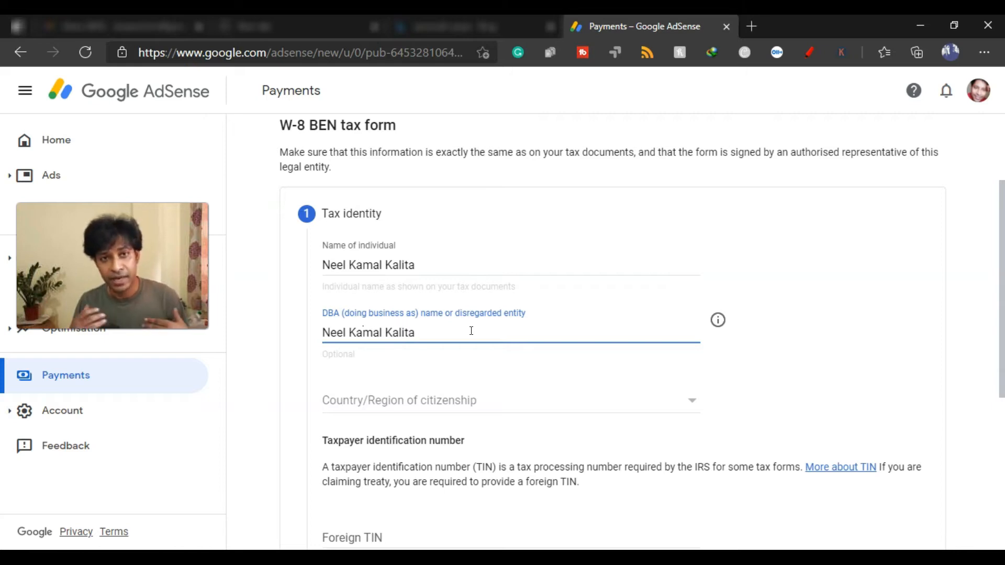
left_click(470, 404)
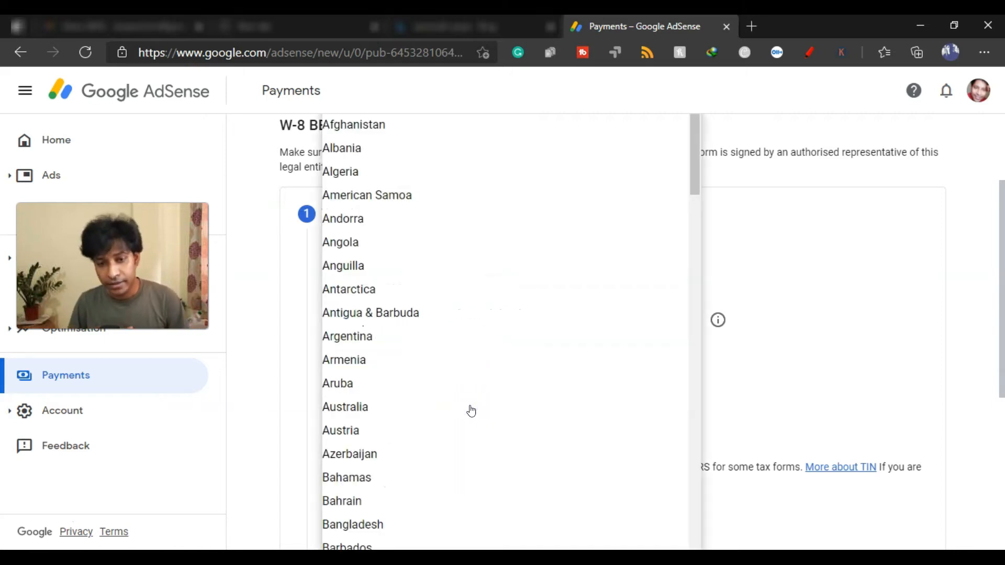
scroll(471, 411, "down", 20)
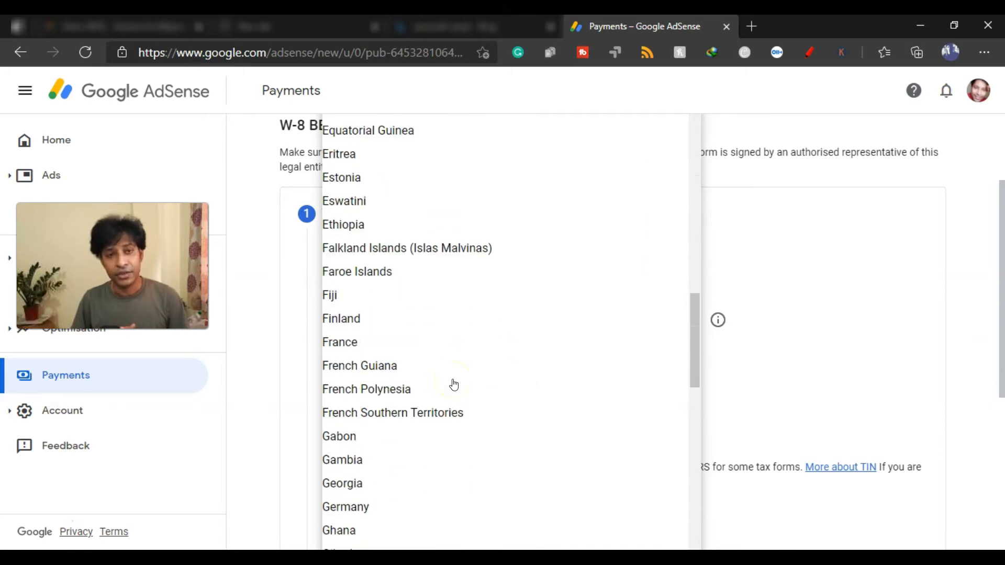
scroll(454, 385, "down", 10)
left_click(345, 425)
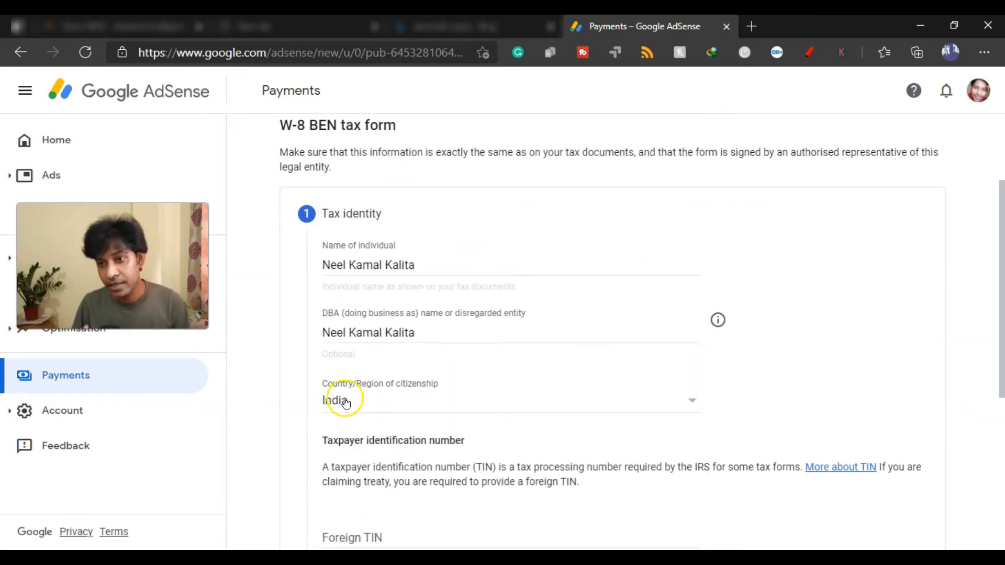
Fill in the Foreign TIN with the taxpayer identification number and proceed to the Address section
scroll(532, 436, "down", 5)
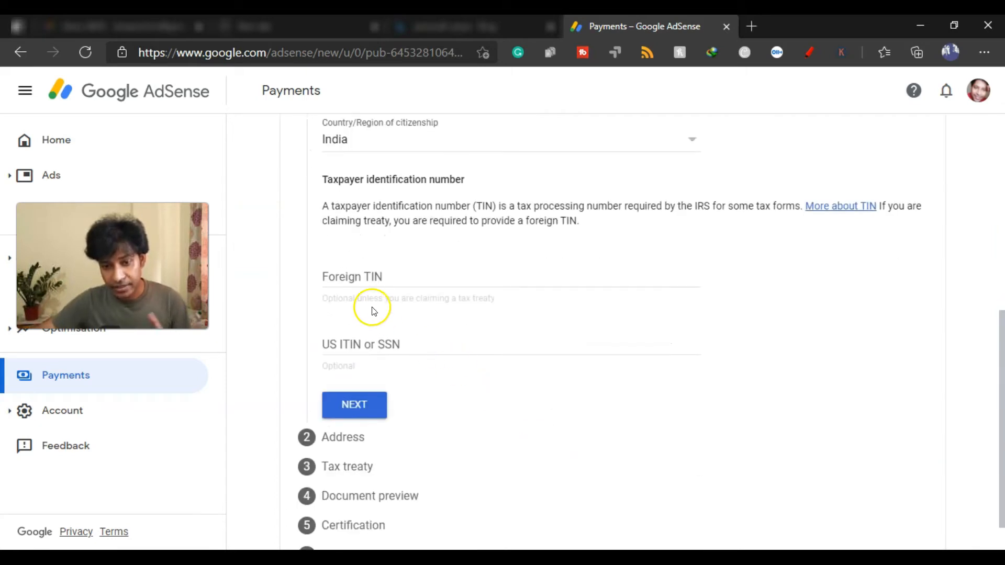
left_click(343, 277)
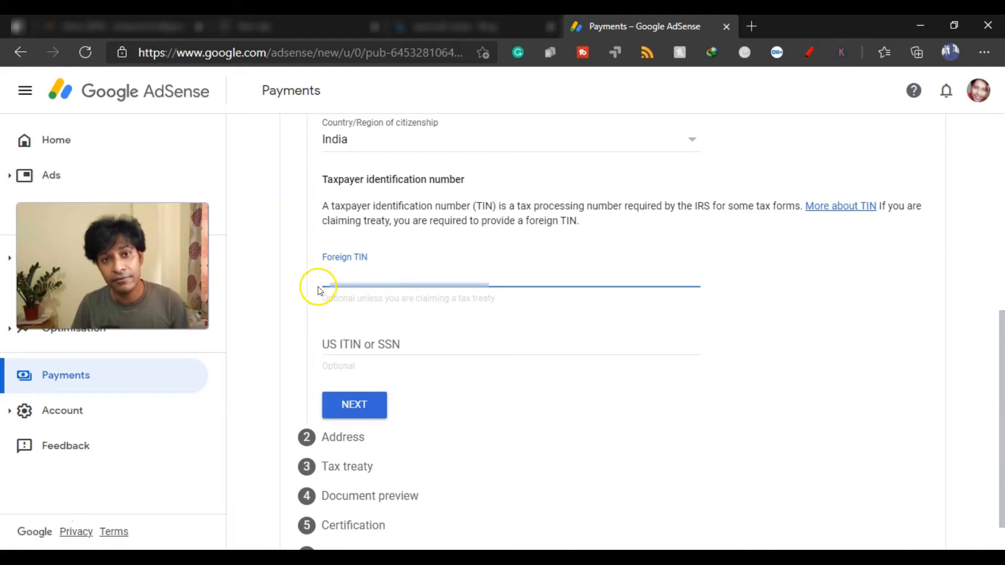
left_click(335, 277)
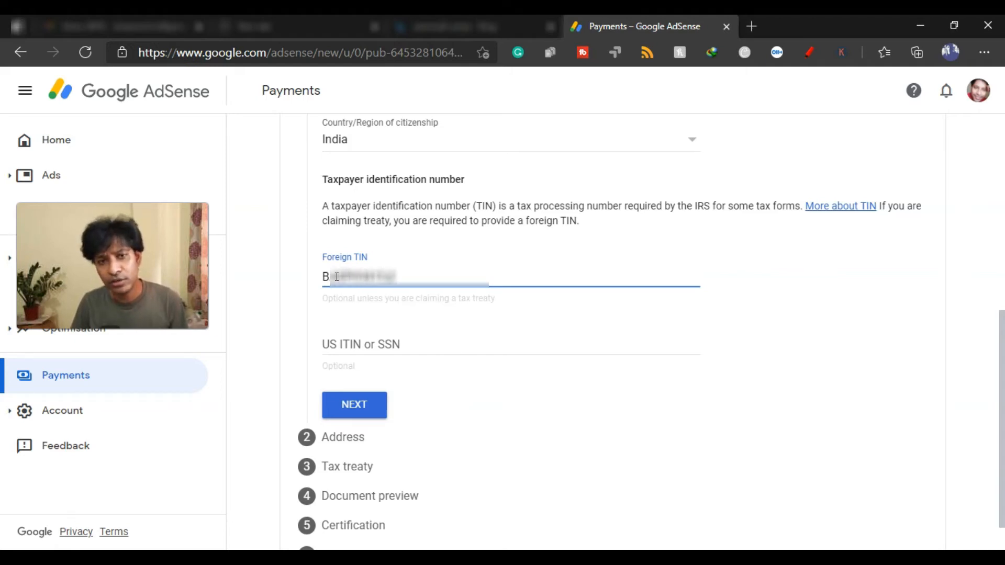
left_click(348, 411)
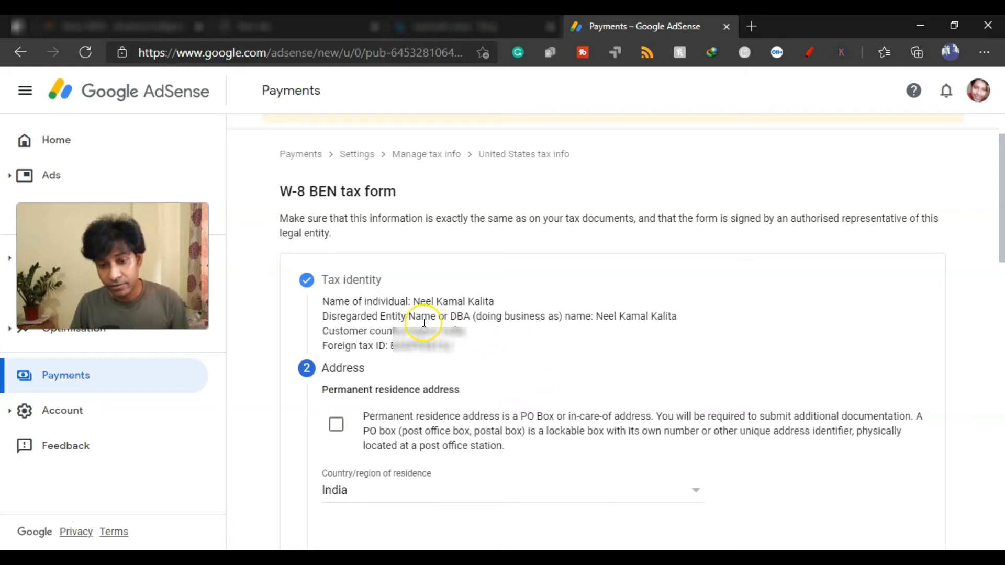
Fill in the permanent residence address with the street address, town, postal PIN code and state
scroll(487, 358, "down", 3)
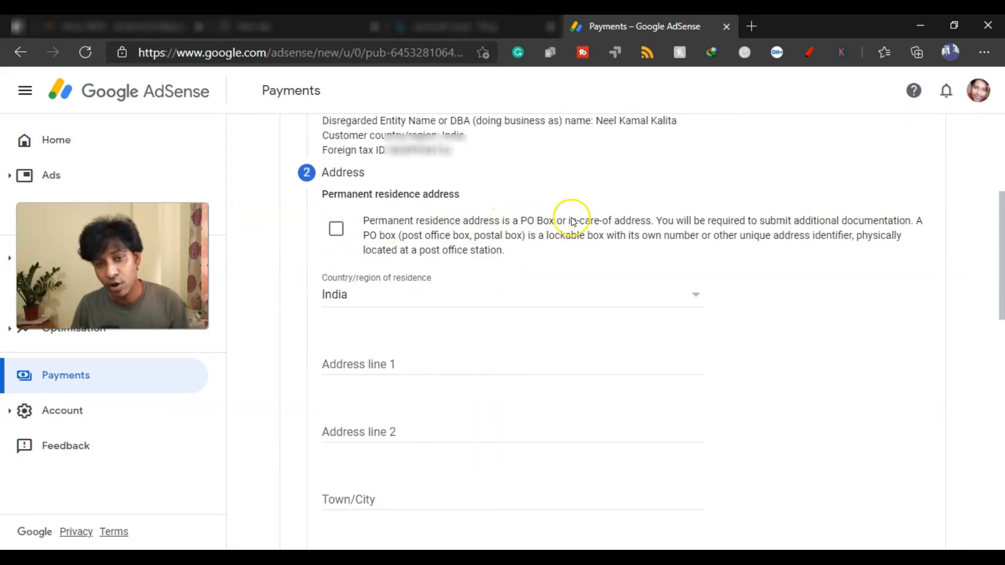
left_click(340, 371)
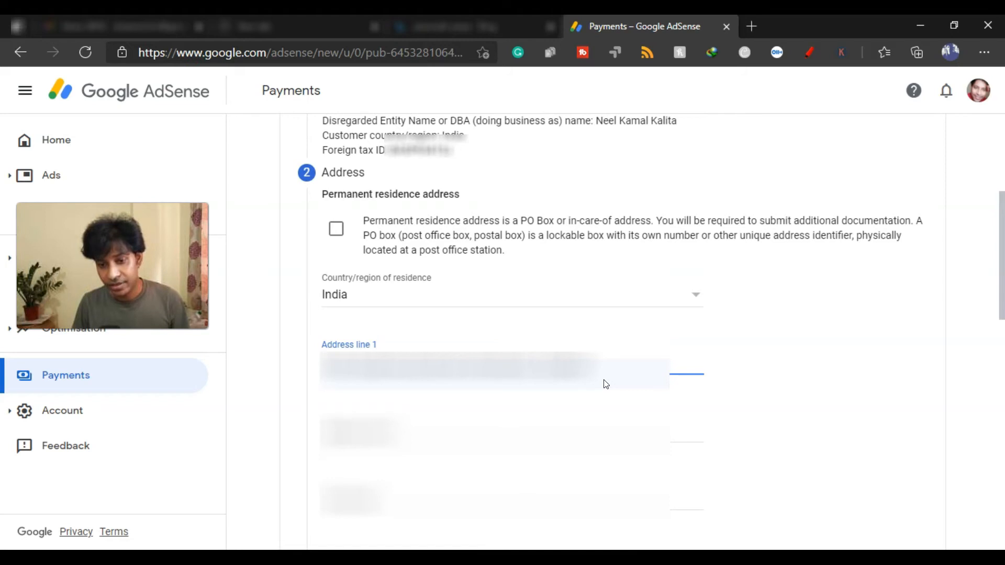
scroll(605, 384, "down", 3)
left_click(352, 369)
type("Guwa")
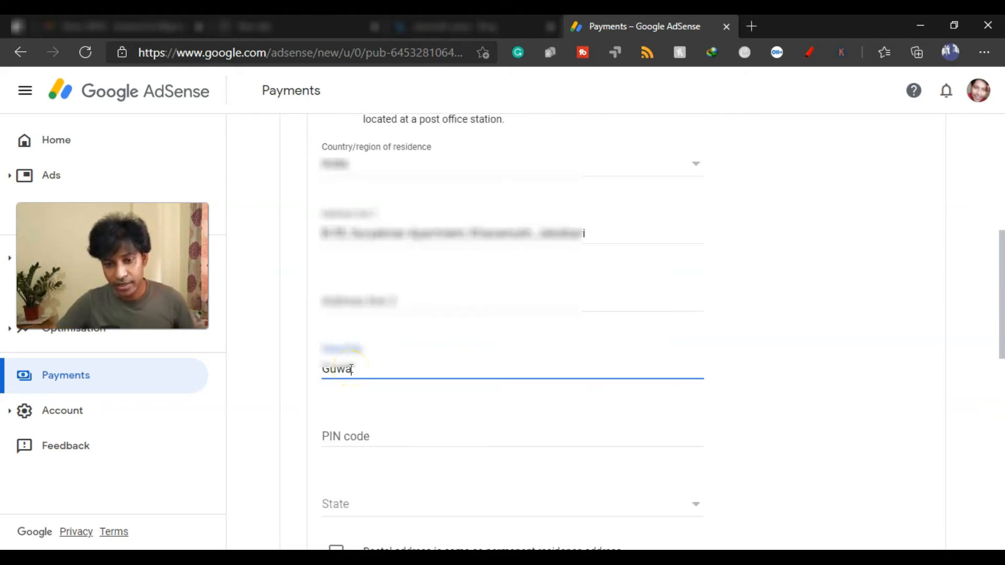
type("hati")
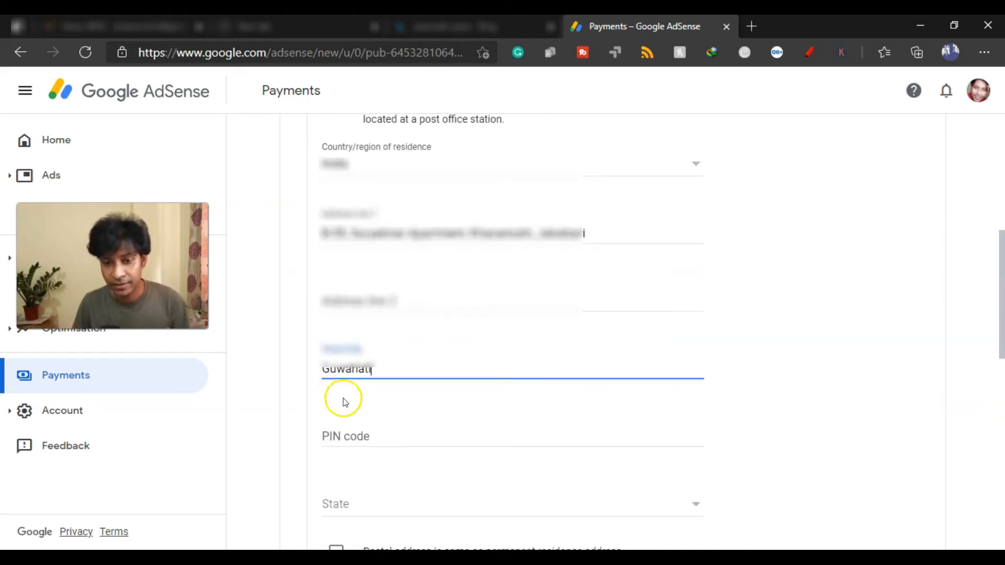
left_click(337, 435)
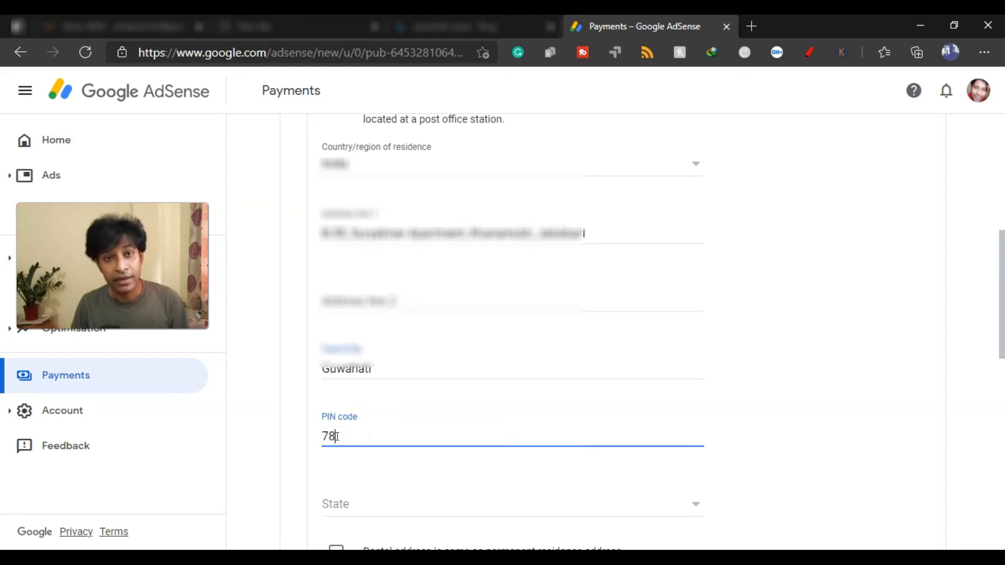
scroll(337, 436, "down", 3)
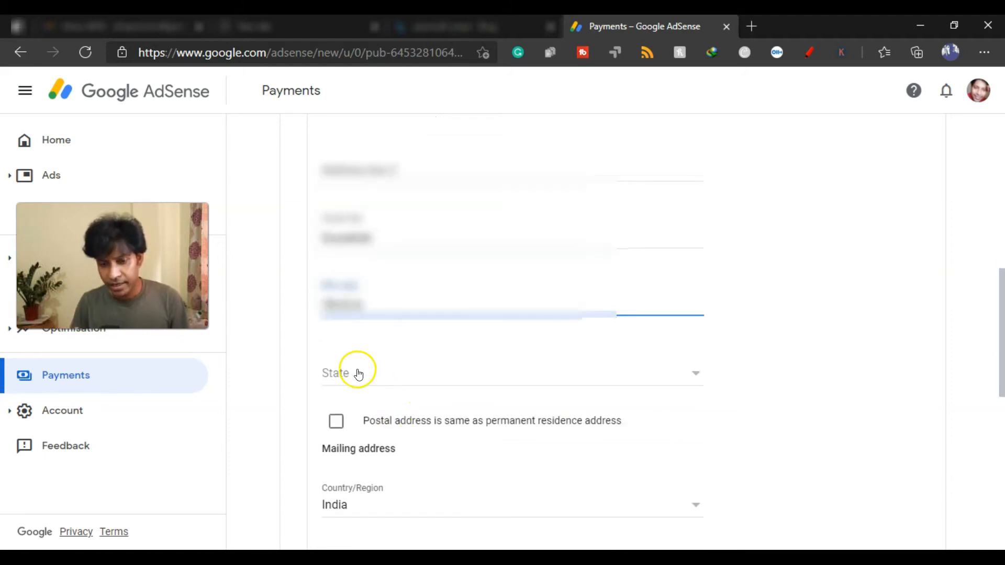
left_click(354, 367)
left_click(359, 281)
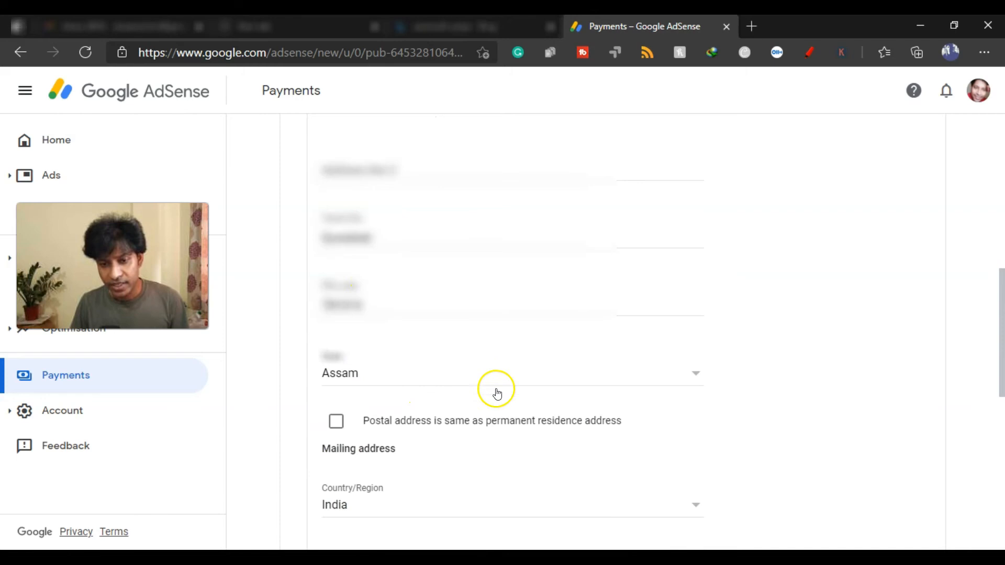
Mark the postal address as same as the permanent residence address and proceed to the Tax treaty section
scroll(584, 381, "down", 1)
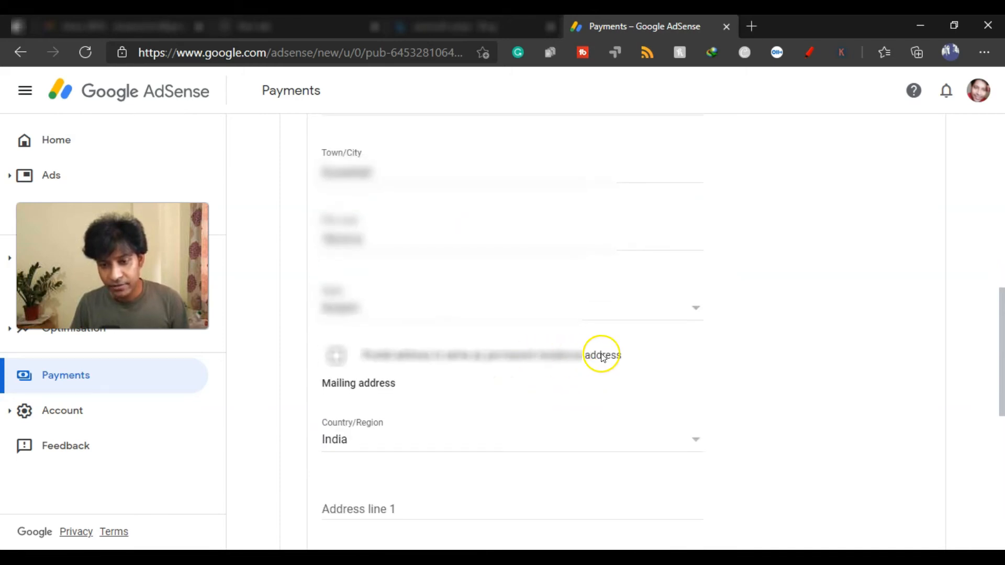
left_click(336, 356)
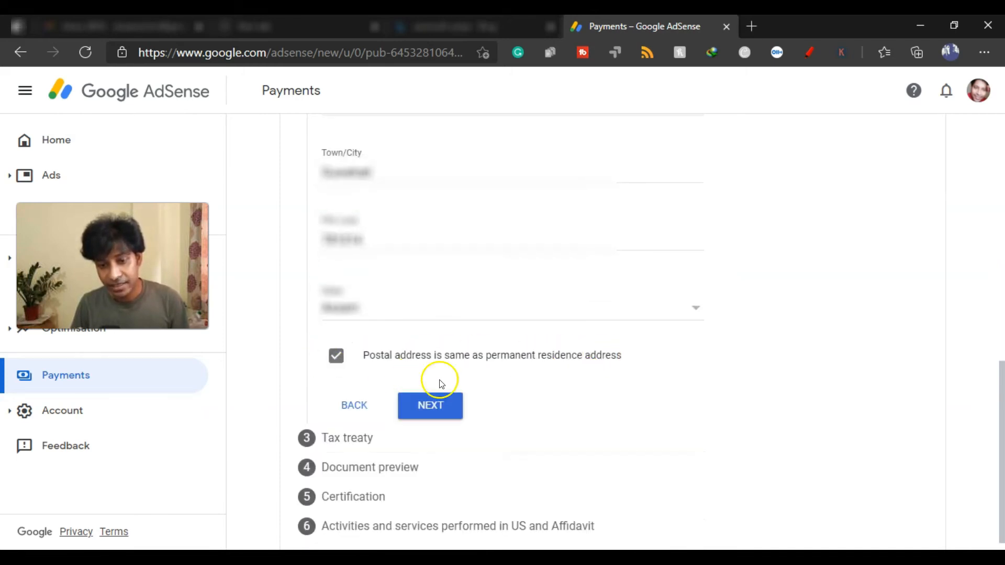
scroll(575, 390, "down", 1)
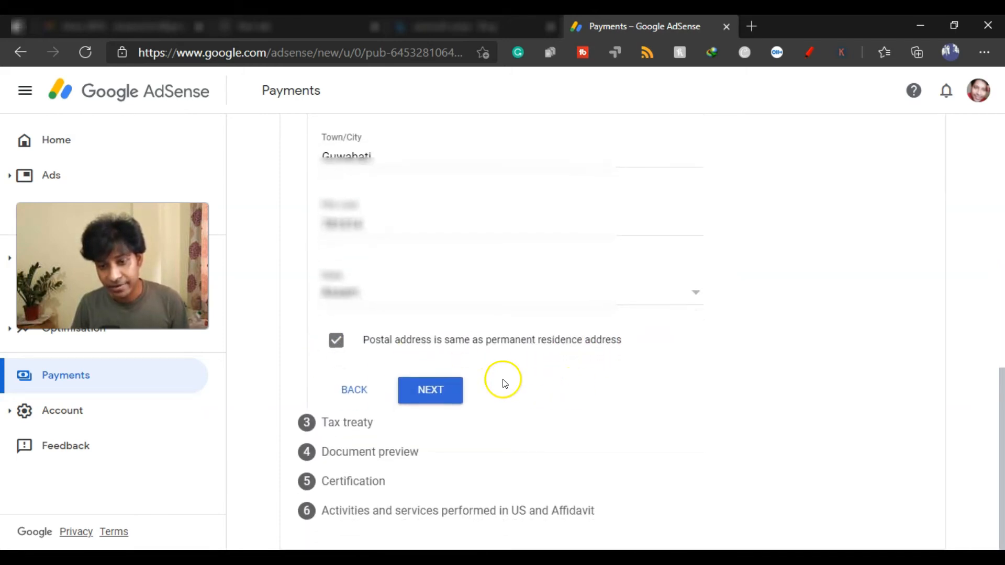
left_click(428, 392)
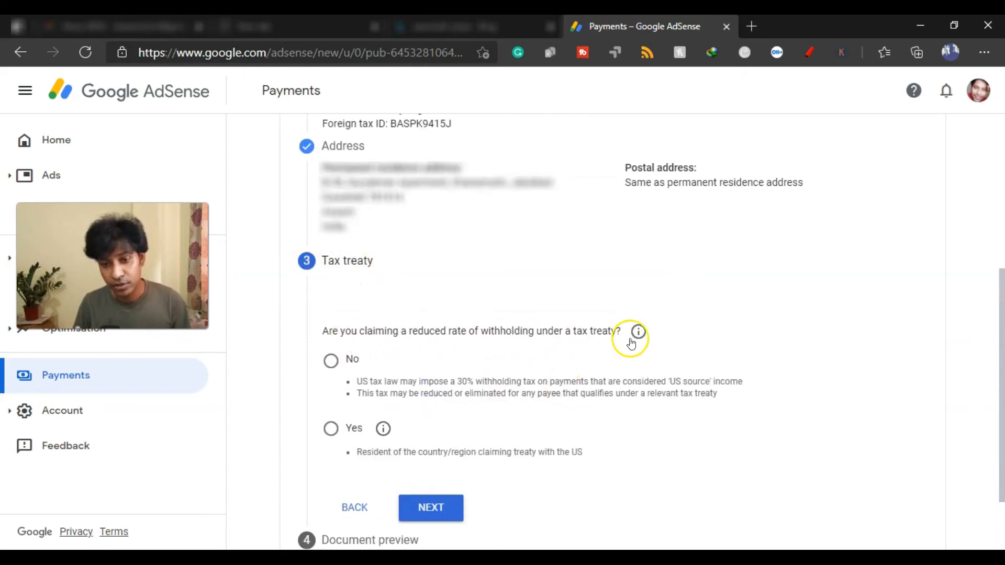
Claim a reduced withholding rate under a tax treaty as a resident of the treaty country, choosing India as the country
left_click(330, 432)
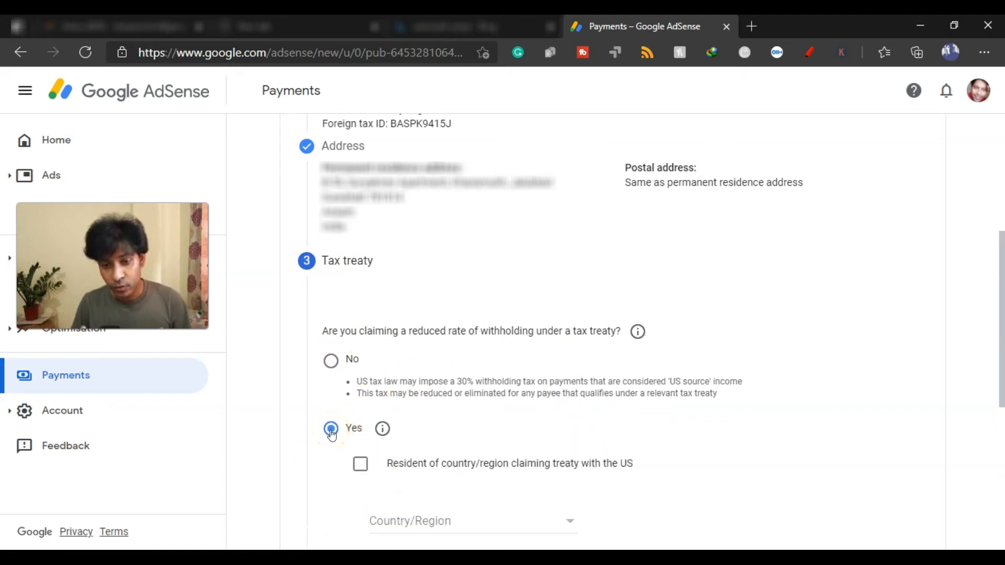
scroll(550, 413, "down", 2)
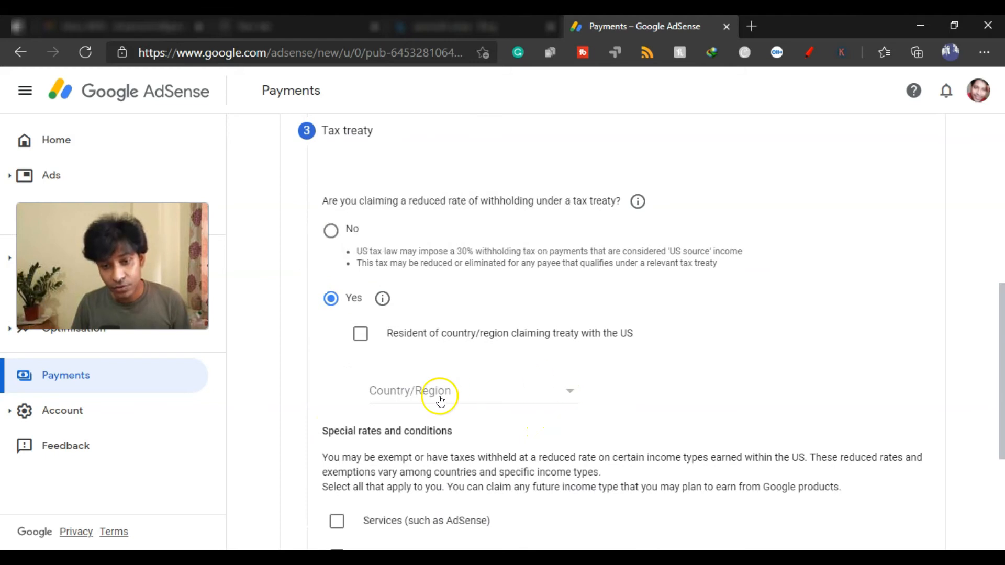
left_click(360, 334)
left_click(412, 396)
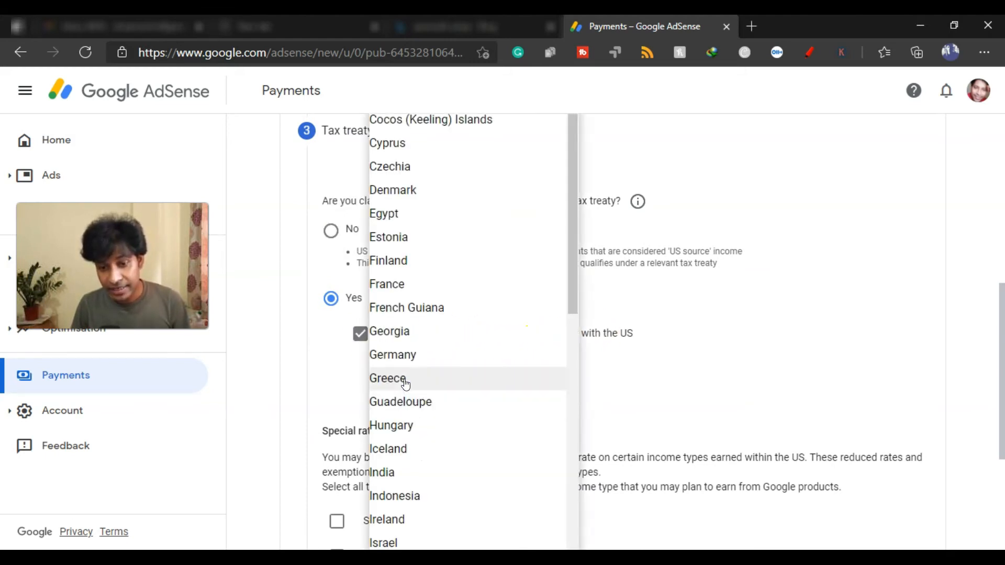
scroll(414, 346, "down", 4)
left_click(384, 257)
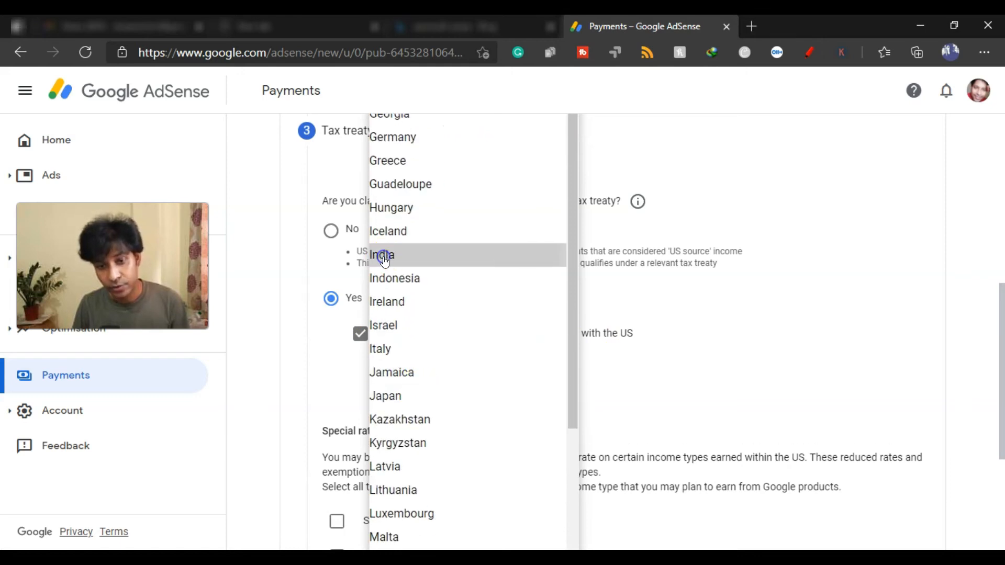
Claim the Services income type under Article 7 and paragraph 1 at the 0% reduced treaty rate and confirm the treaty terms are met
scroll(680, 377, "down", 4)
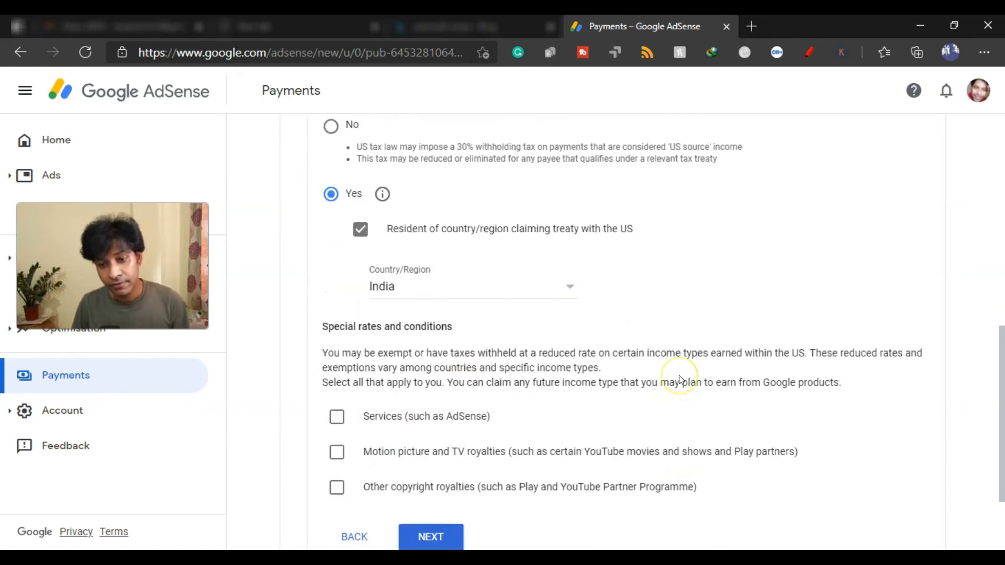
left_click(338, 324)
left_click(447, 386)
left_click(433, 406)
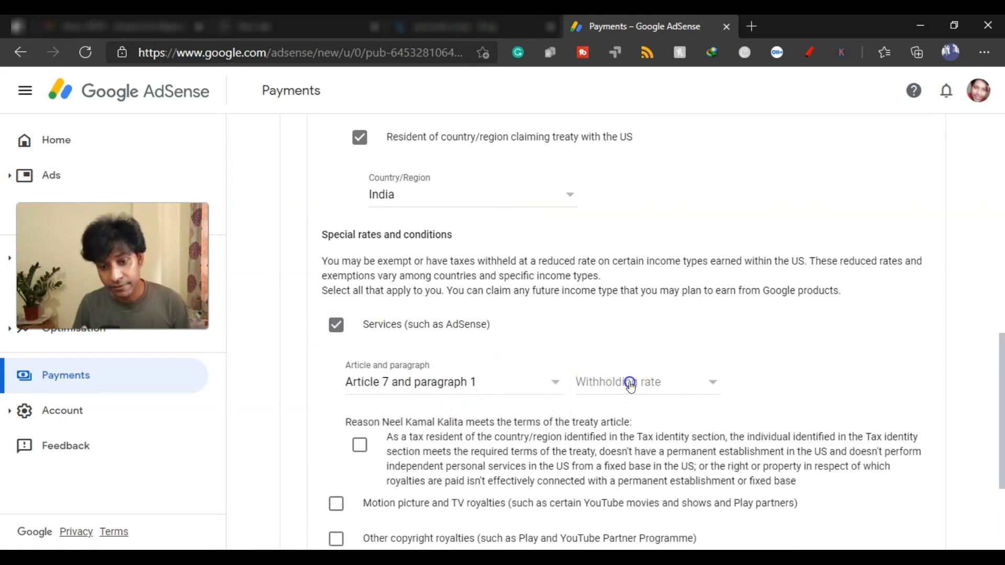
left_click(630, 385)
left_click(630, 406)
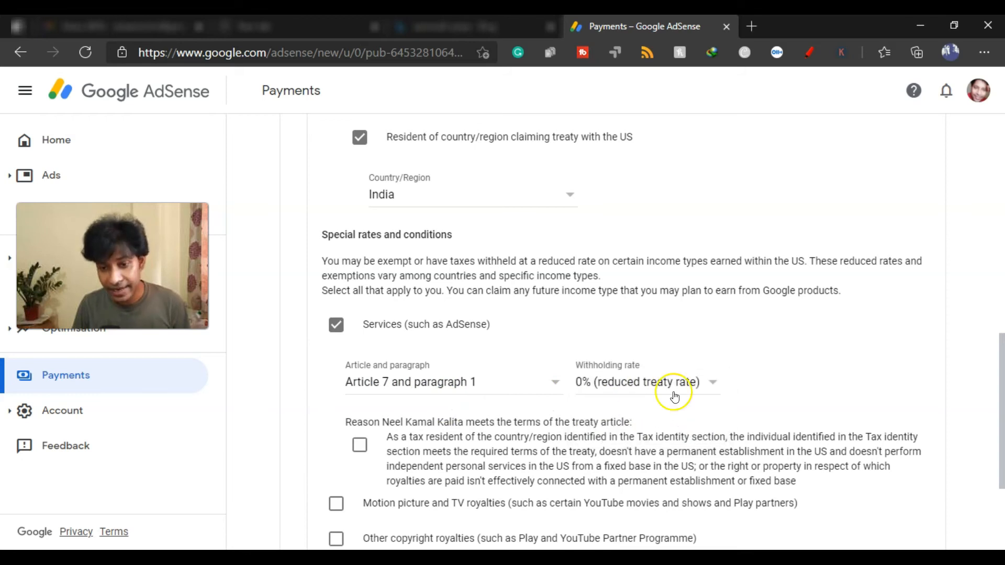
scroll(785, 361, "down", 4)
scroll(314, 260, "up", 1)
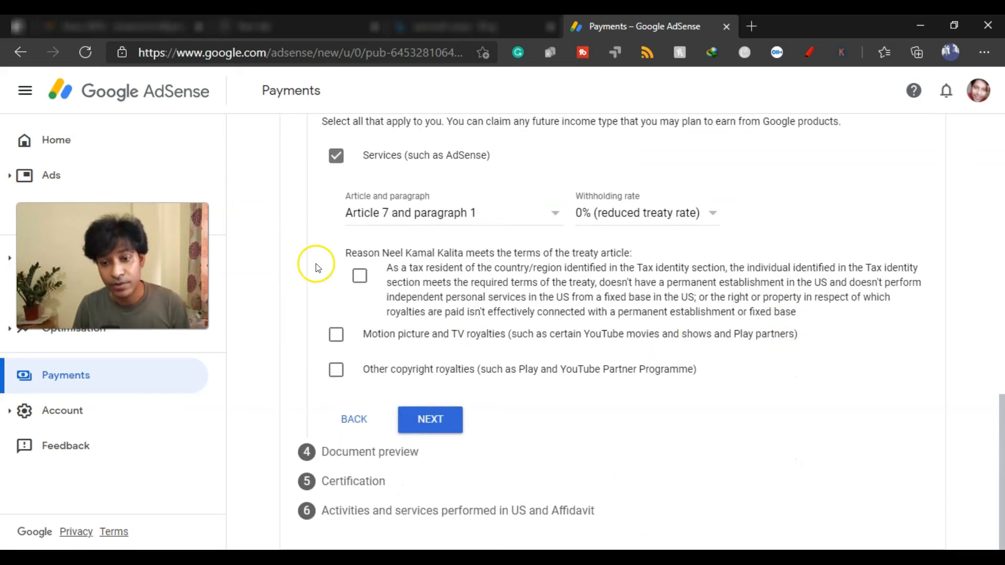
left_click(360, 277)
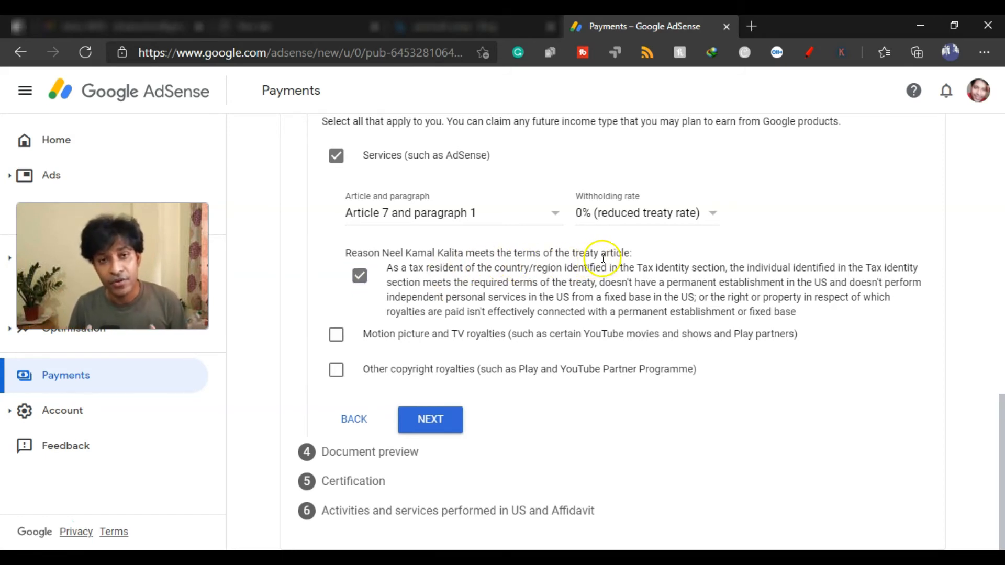
Claim Motion picture and TV royalties under Article 12 and paragraph 2A II at the 15% reduced treaty rate, confirming the treaty terms are met
left_click(336, 334)
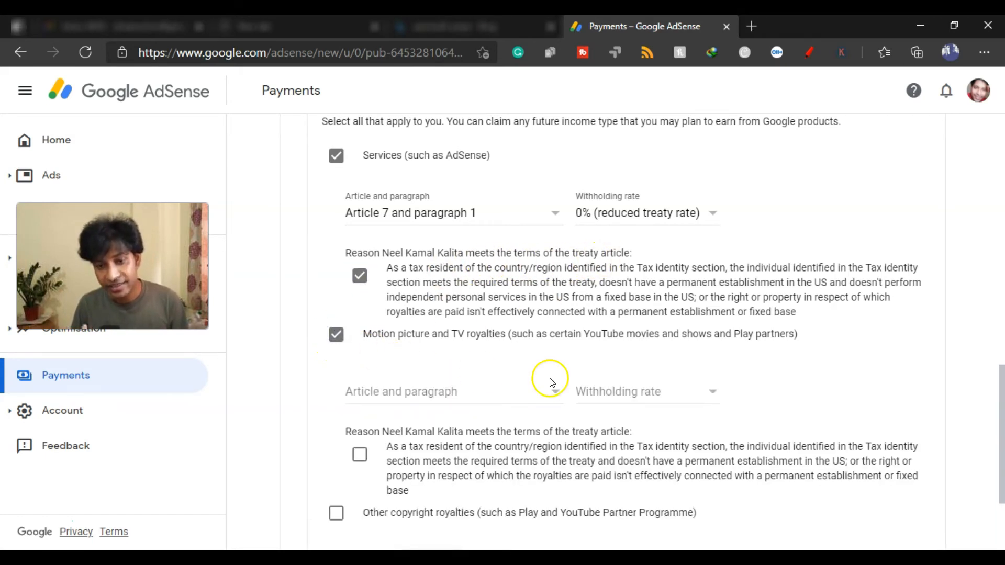
left_click(495, 394)
left_click(457, 419)
left_click(614, 397)
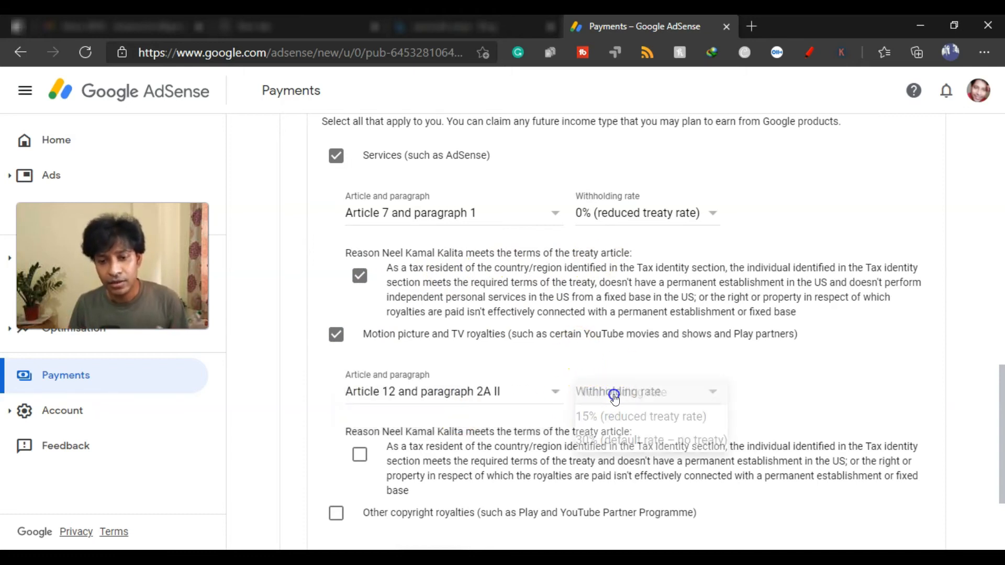
left_click(646, 416)
scroll(775, 401, "down", 3)
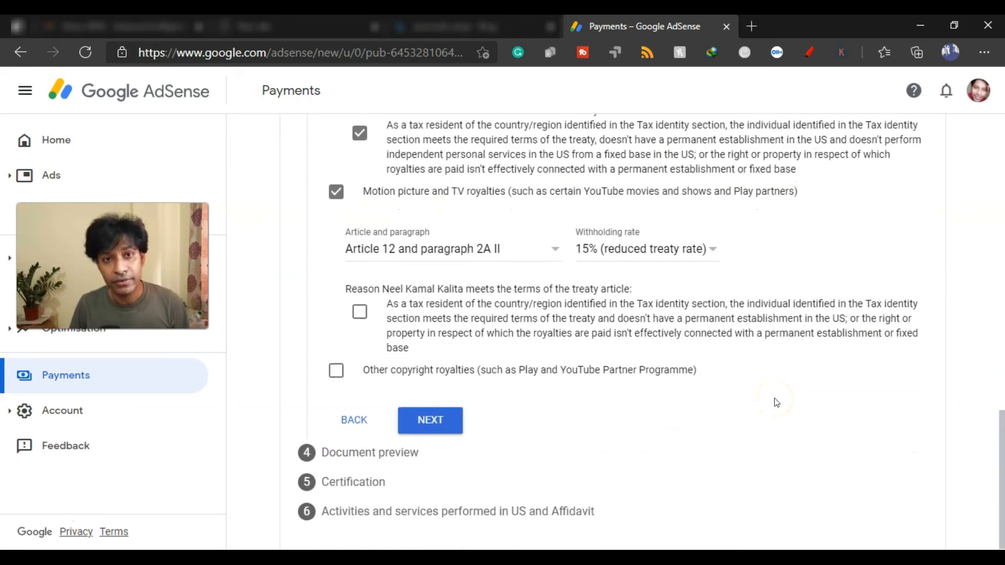
left_click(361, 314)
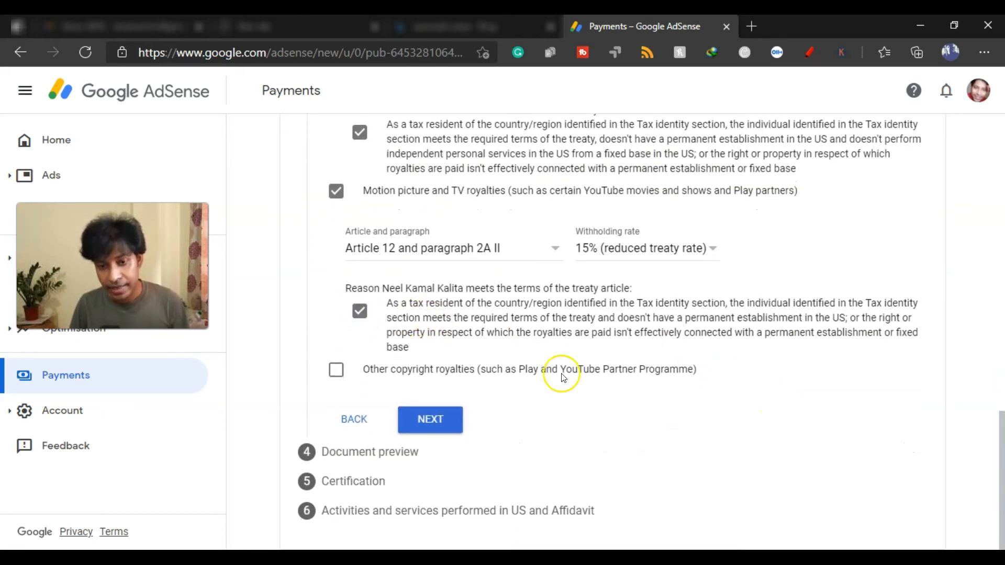
Claim Other copyright royalties under Article 12 and paragraph 2A II at 15%, confirm the treaty terms and proceed to the Document preview section
left_click(336, 370)
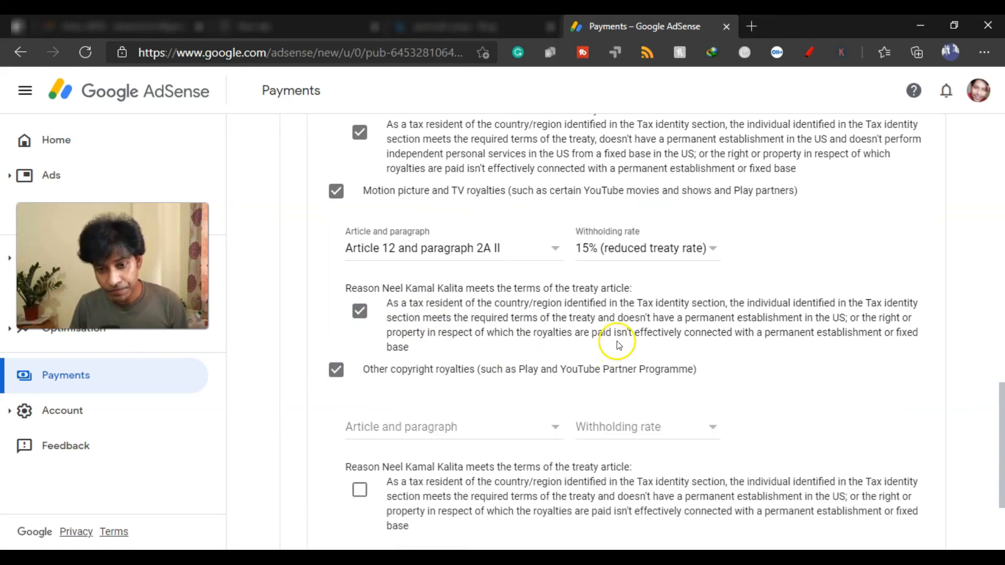
scroll(619, 344, "down", 3)
left_click(529, 297)
left_click(484, 323)
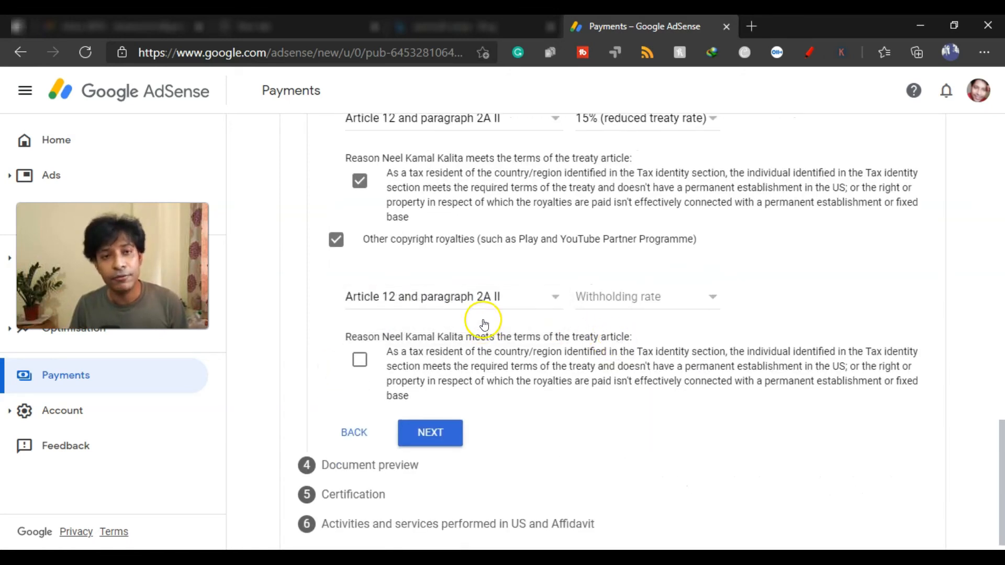
left_click(623, 297)
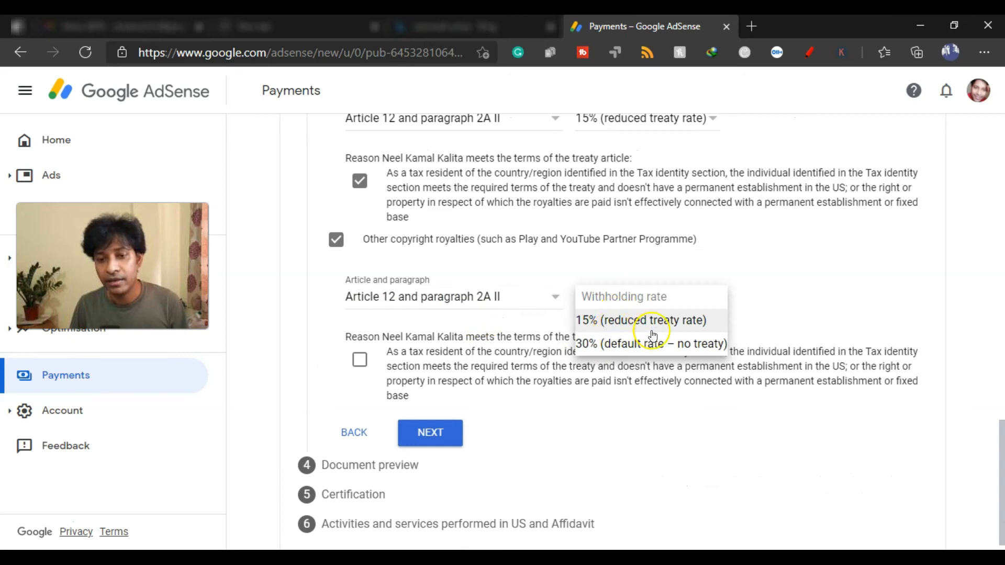
left_click(640, 320)
left_click(368, 362)
scroll(572, 371, "down", 1)
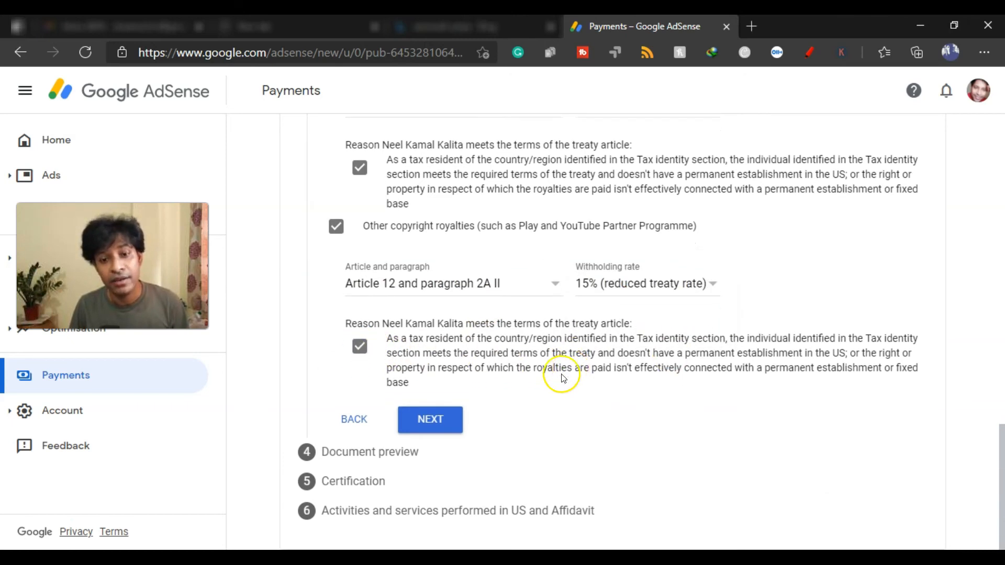
left_click(440, 421)
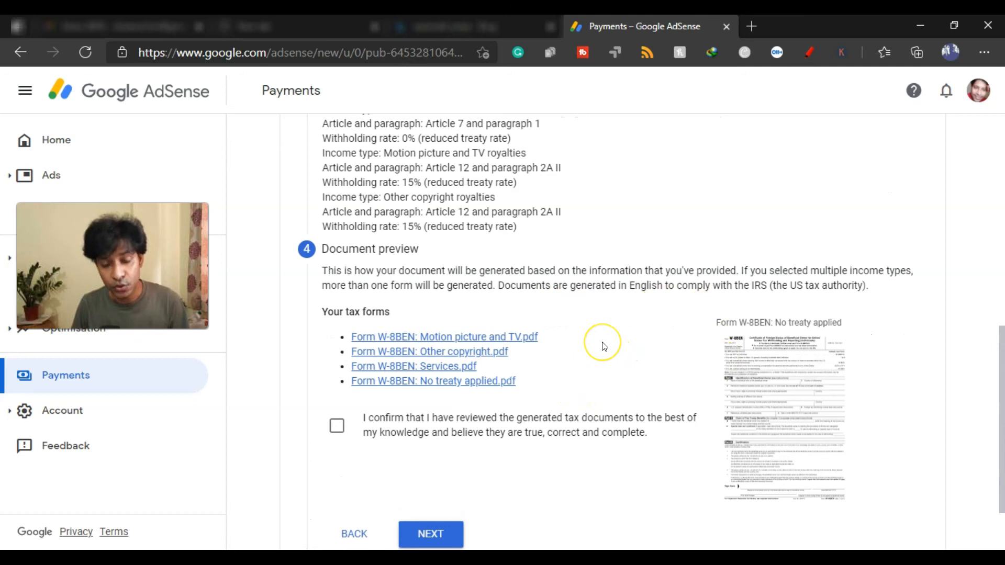
Confirm that the generated W-8BEN tax documents have been reviewed and proceed to the Certification section
scroll(603, 347, "down", 2)
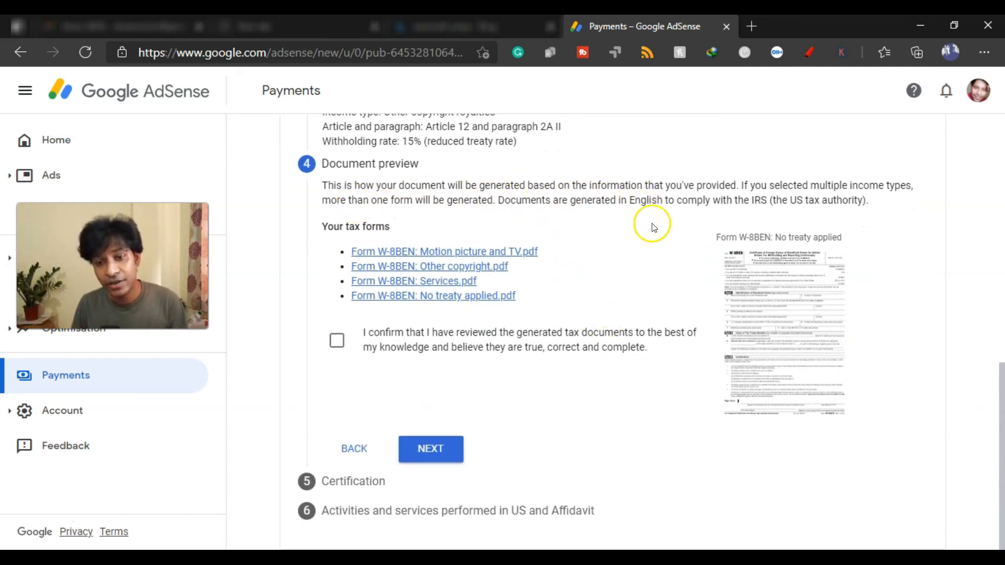
left_click(337, 341)
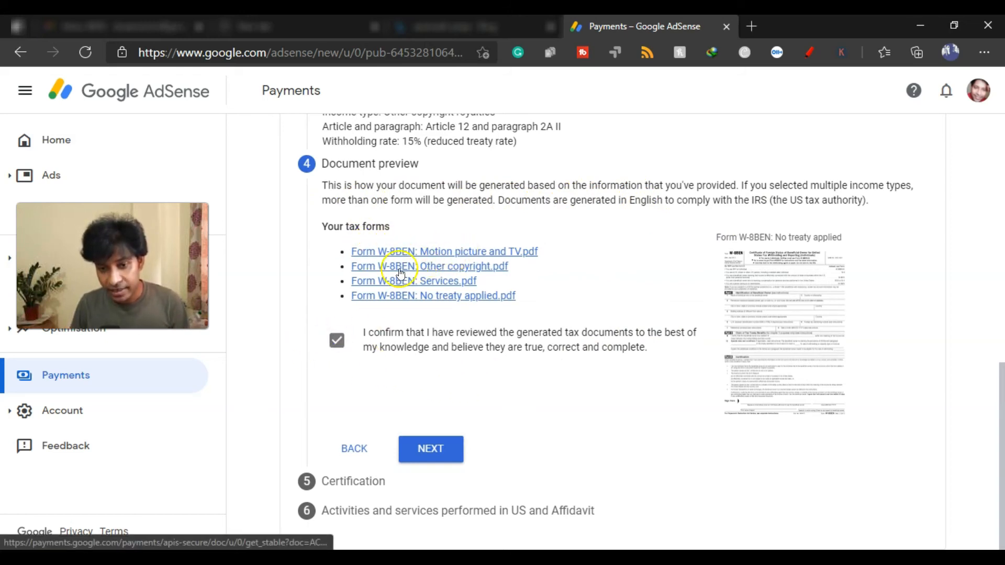
left_click(429, 451)
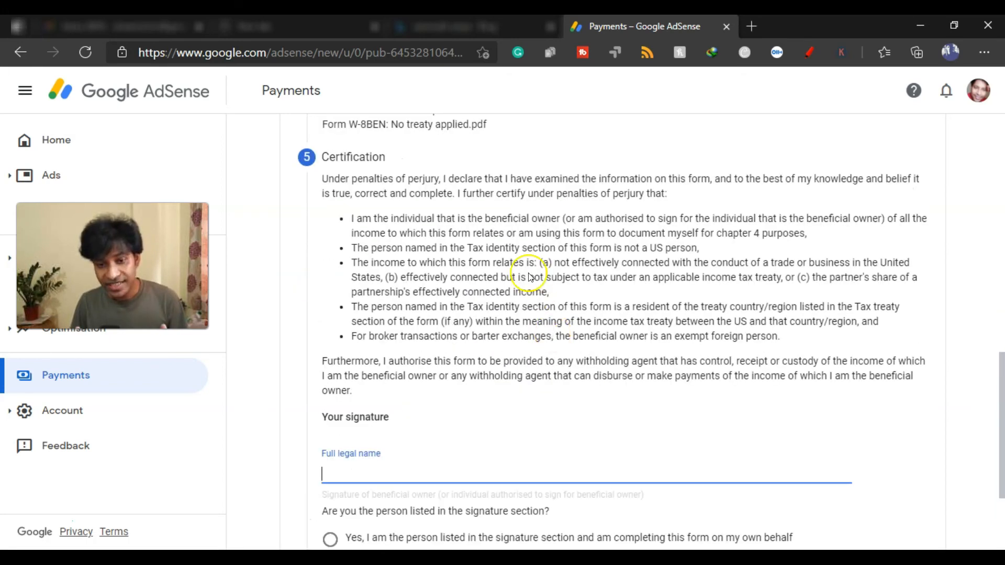
Sign the certification with the full legal name as the person completing the form on their own behalf, and proceed to the Activities and Affidavit section
scroll(495, 347, "down", 2)
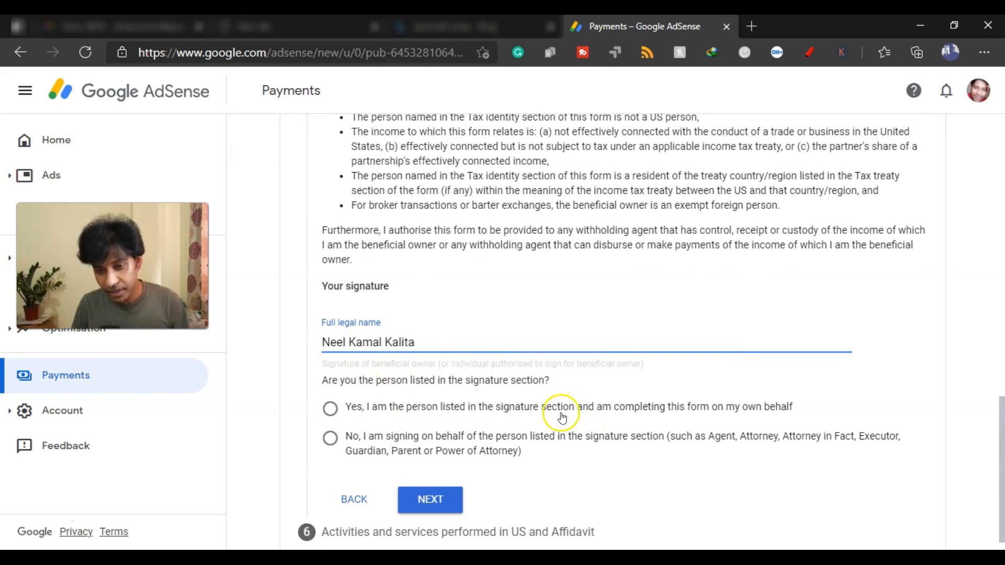
left_click(330, 410)
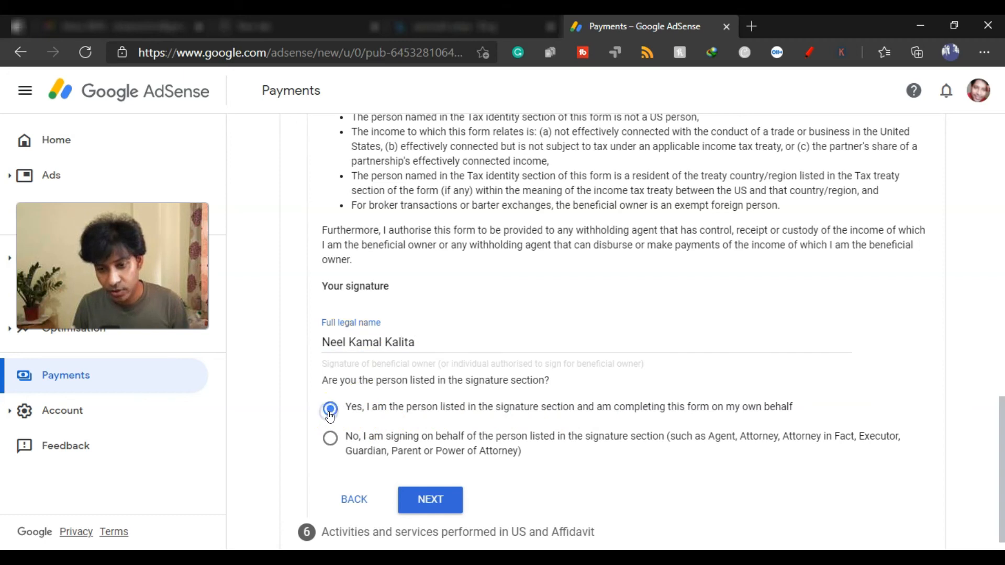
scroll(533, 383, "down", 1)
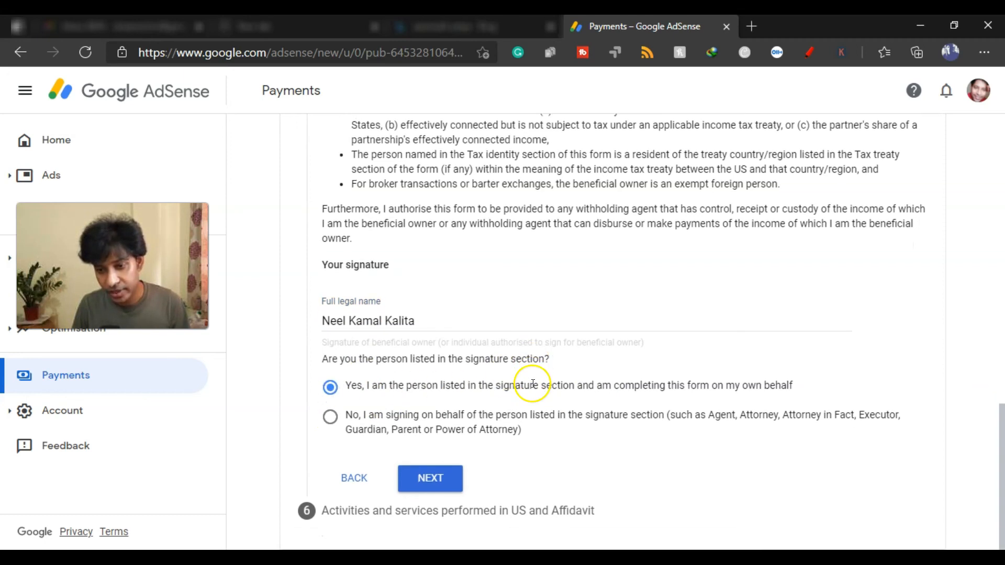
left_click(431, 478)
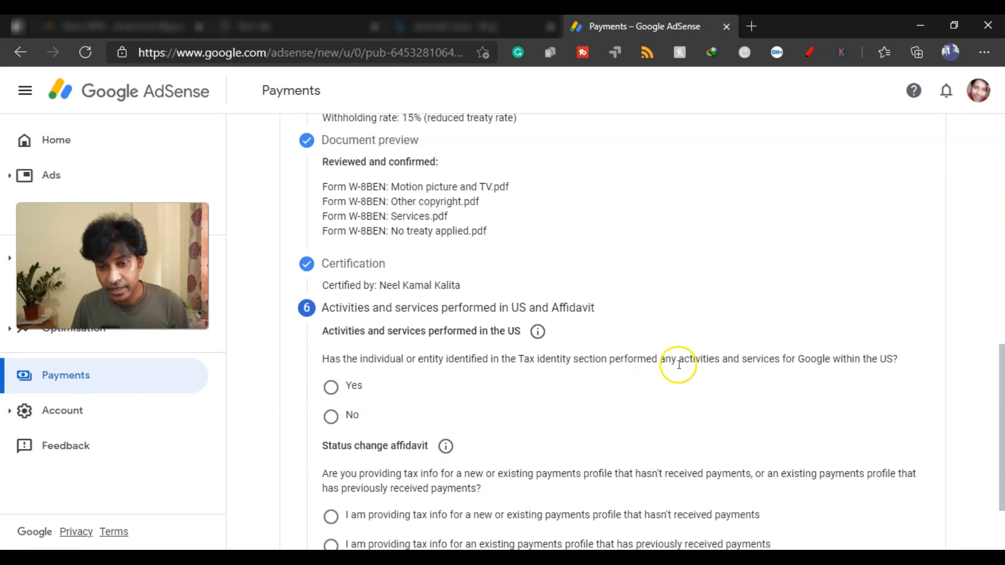
Declare and certify no activities performed in the US, choose the payments profile that hasn't received payments, and submit the tax form
left_click(331, 423)
scroll(502, 419, "down", 2)
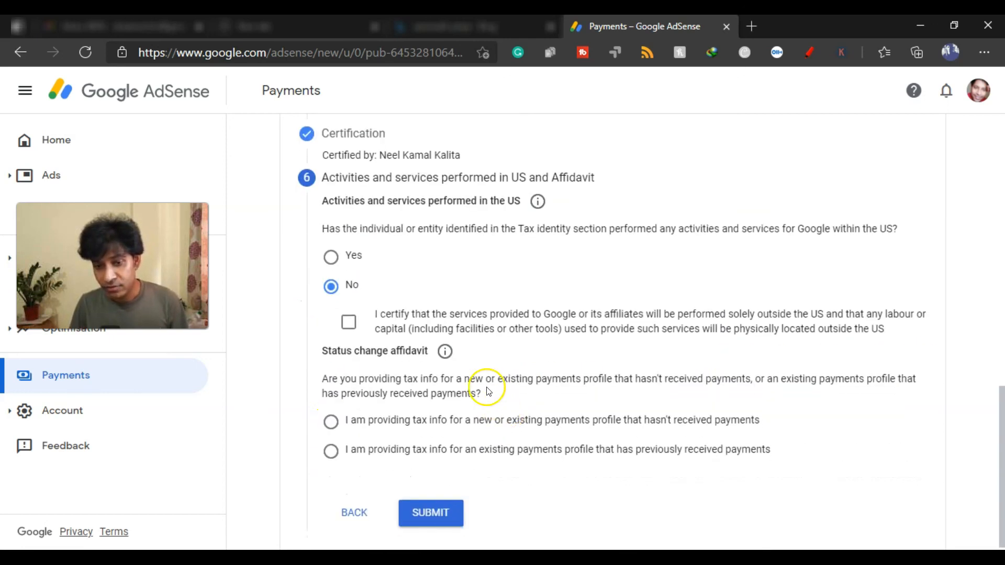
left_click(337, 326)
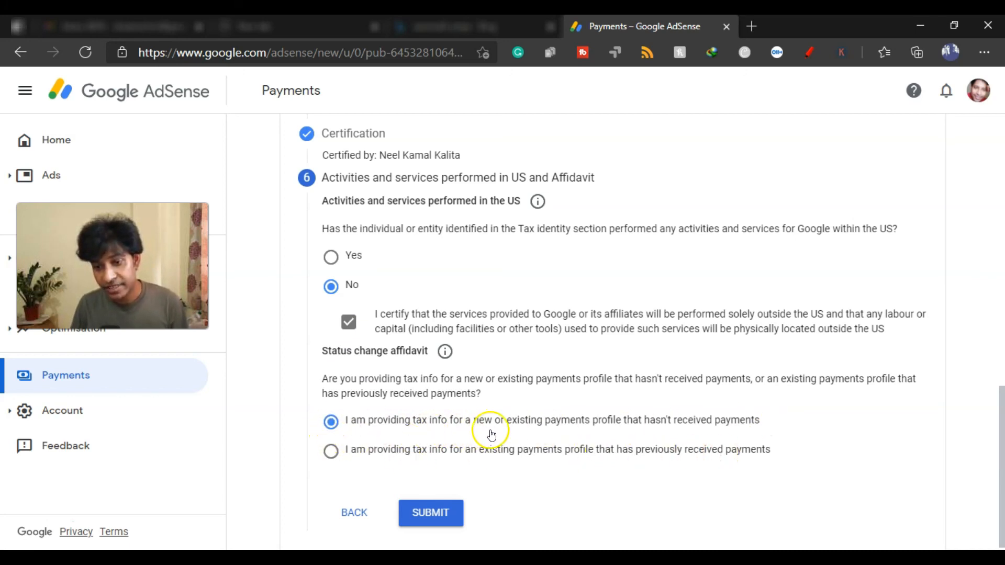
scroll(539, 481, "down", 1)
left_click(429, 507)
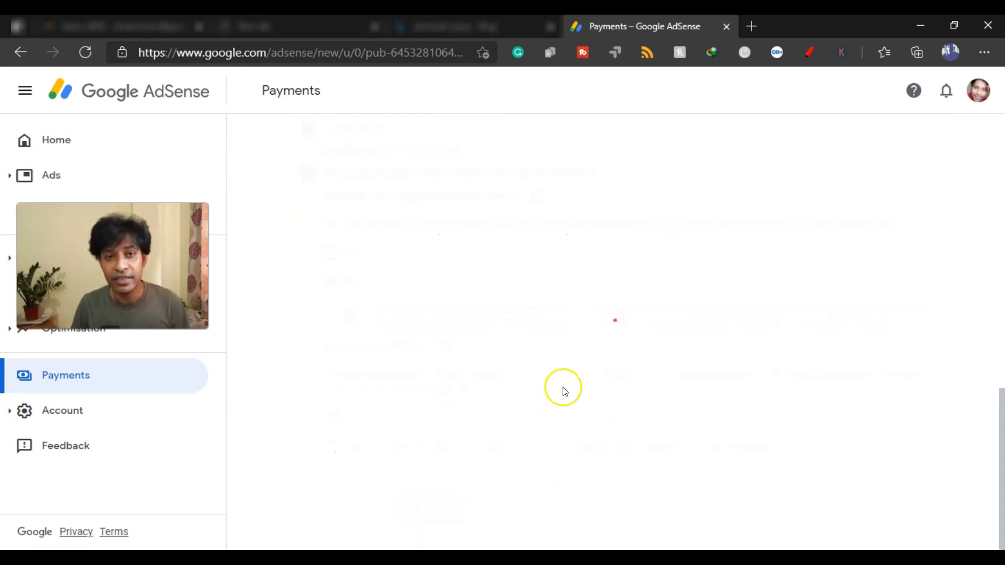